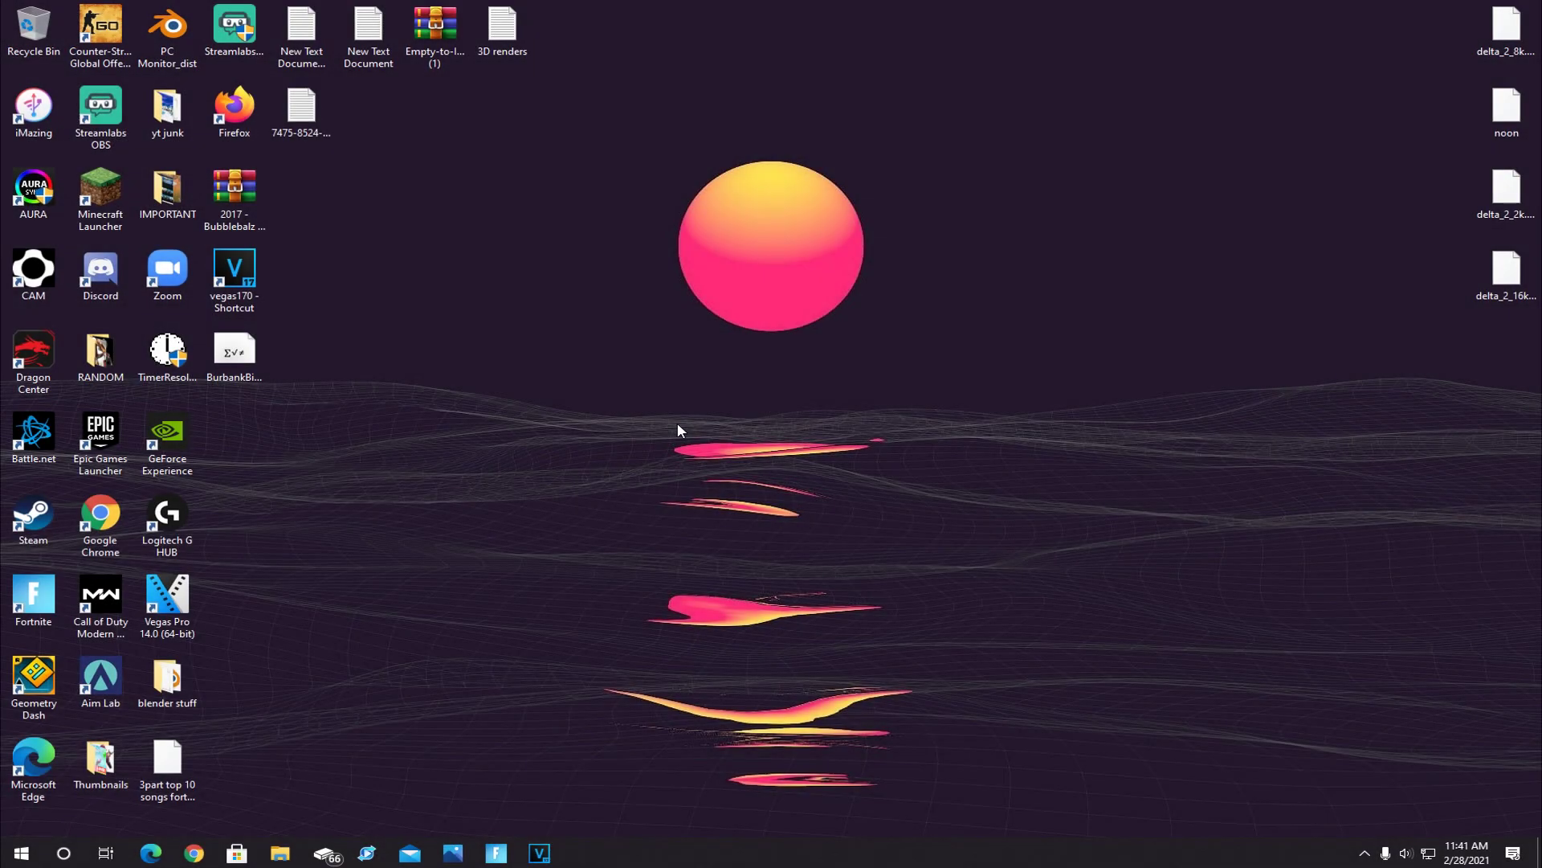
- Search 'graphic settings' to open Graphics settings and keep Desktop app as the app type
{"action": "key", "text": "super"}
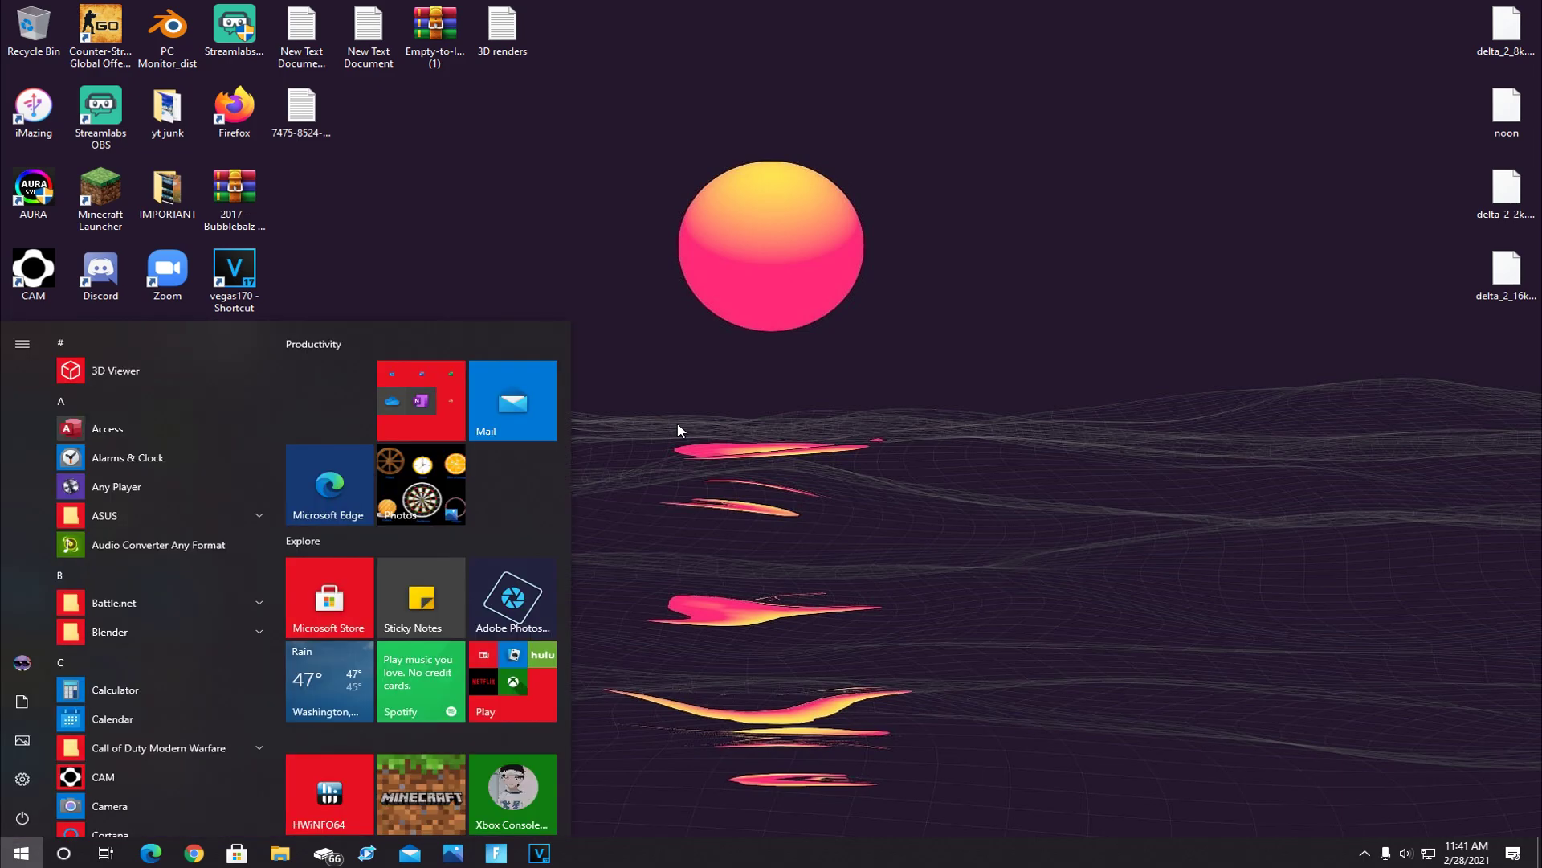
{"action": "type", "text": "graphic settings"}
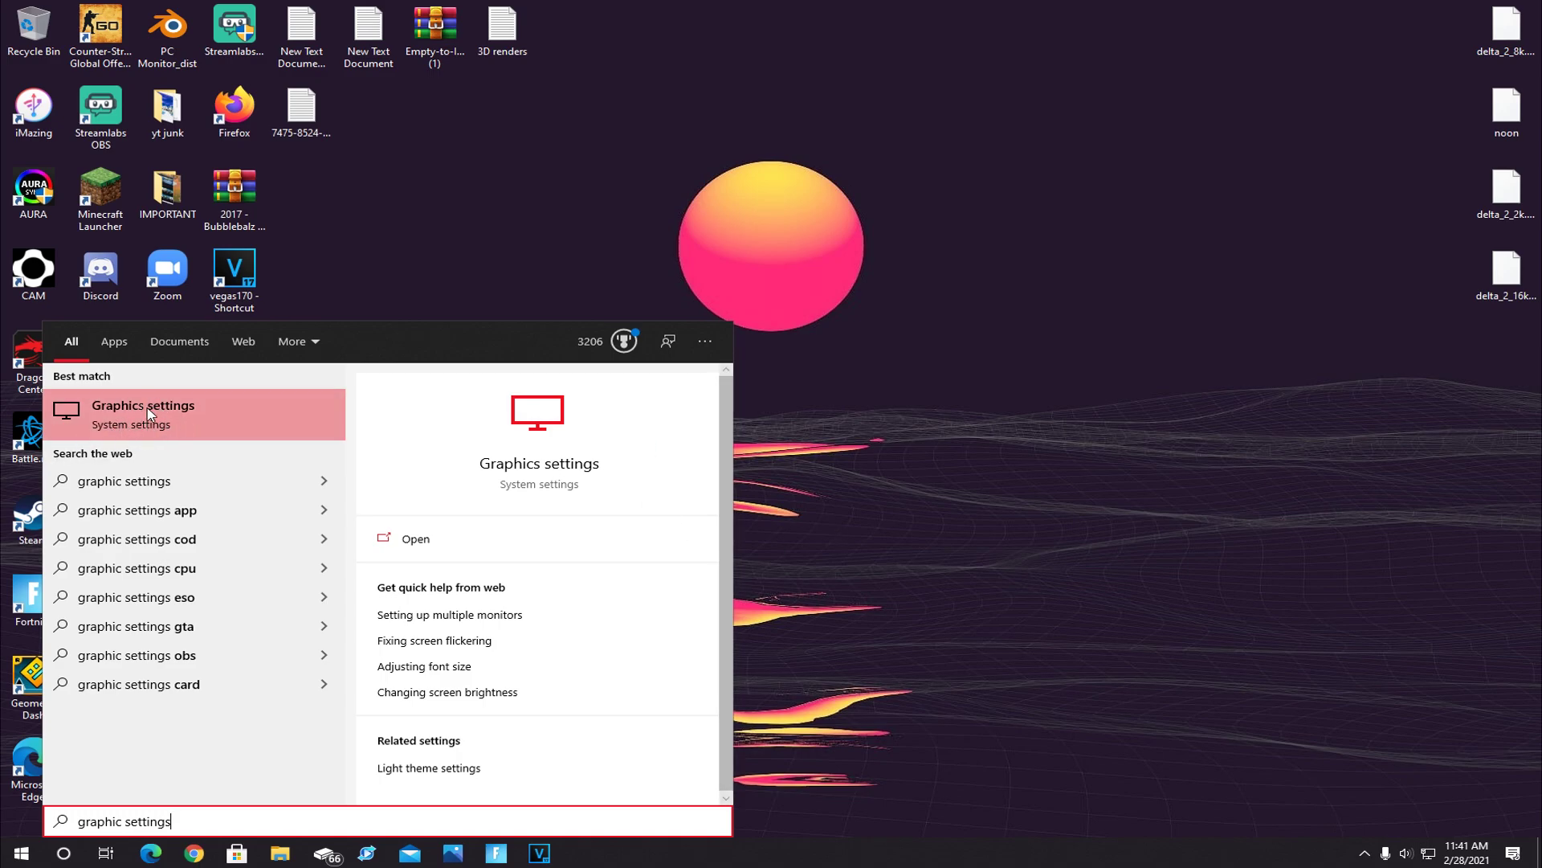
{"action": "left_click", "coordinate": [118, 415]}
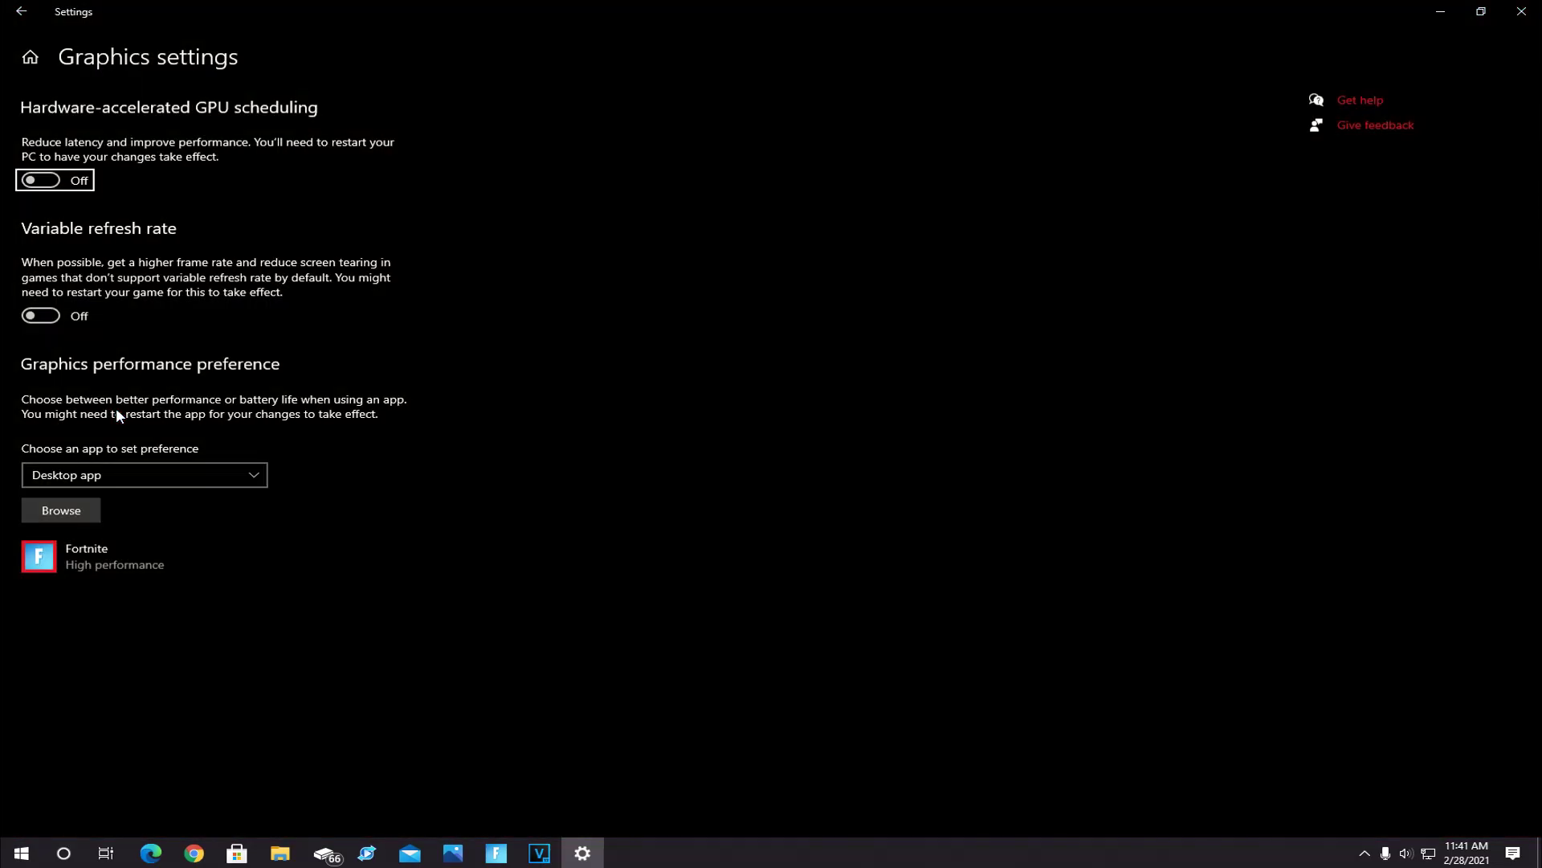
{"action": "left_click", "coordinate": [119, 476]}
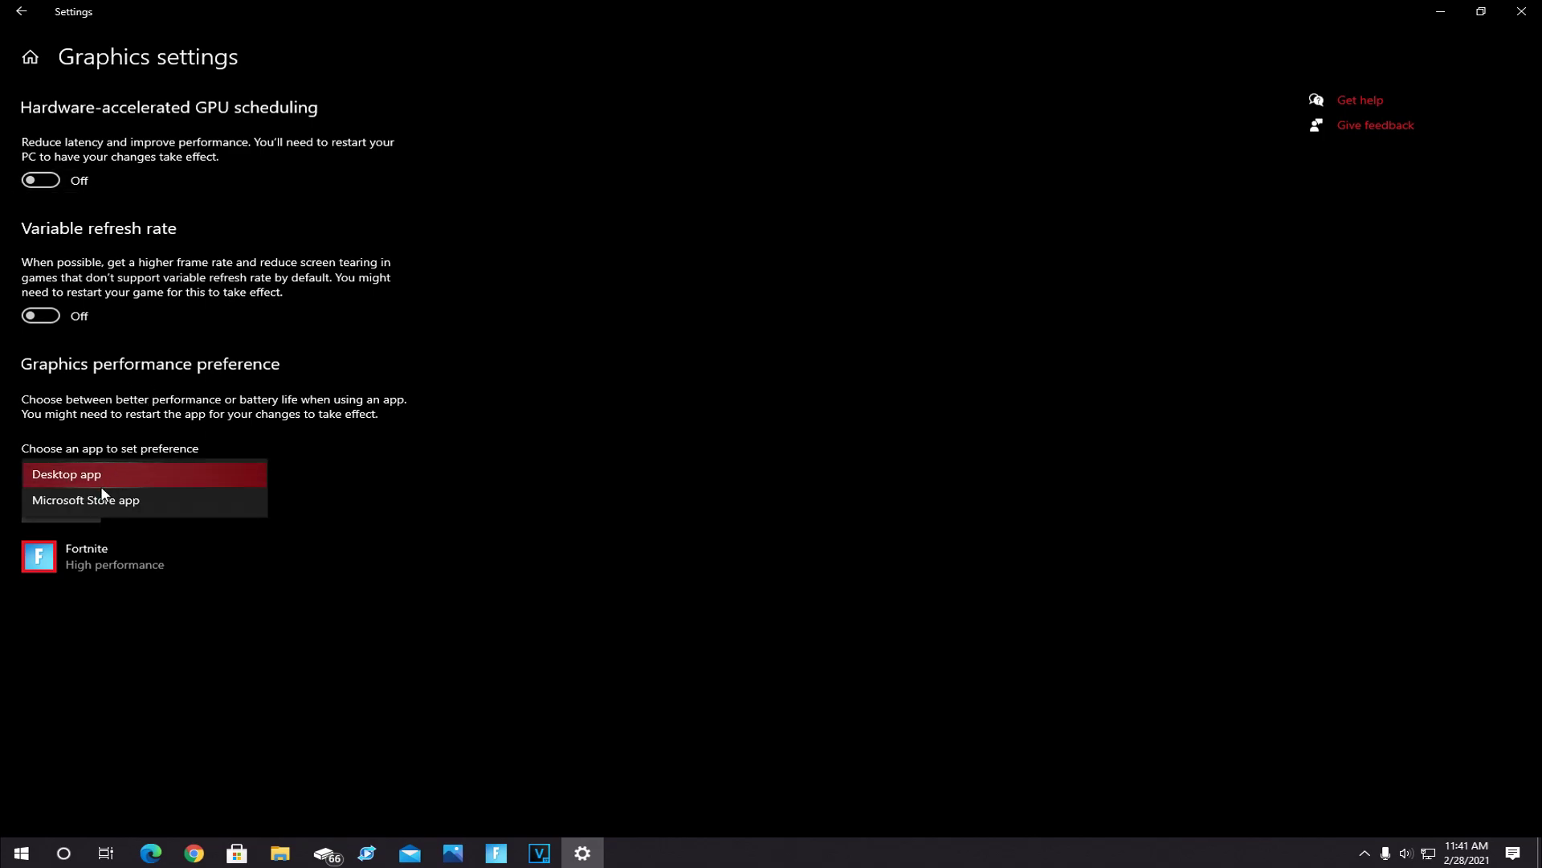
{"action": "left_click", "coordinate": [99, 479]}
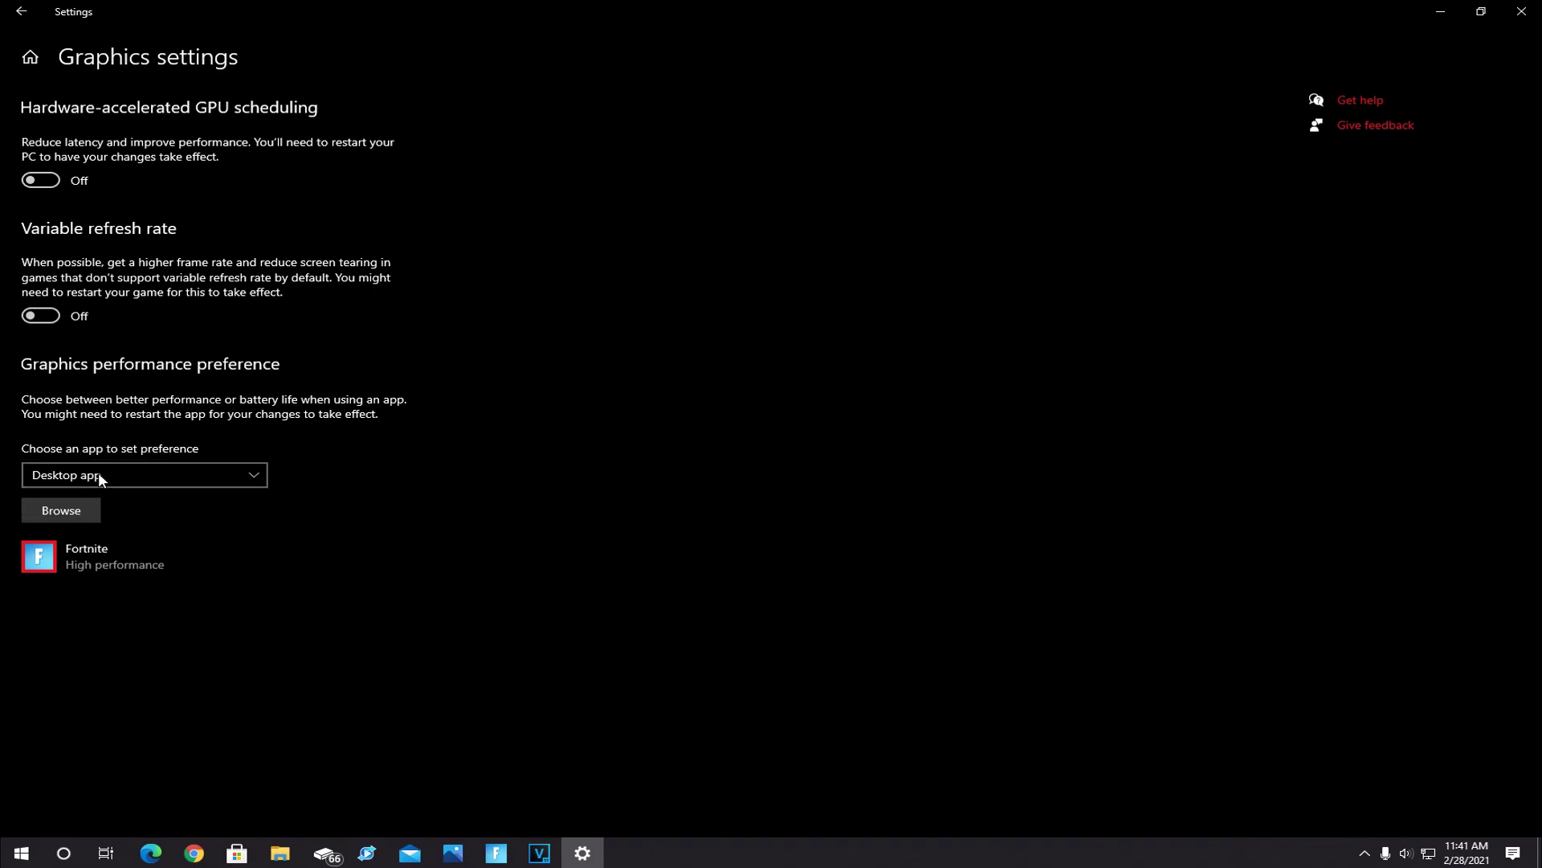
- Browse to C:\Program Files\Epic Games\Fortnite\FortniteGame\Binaries\Win64 and select FortniteClient-Win64-Shipping
{"action": "left_click", "coordinate": [77, 511]}
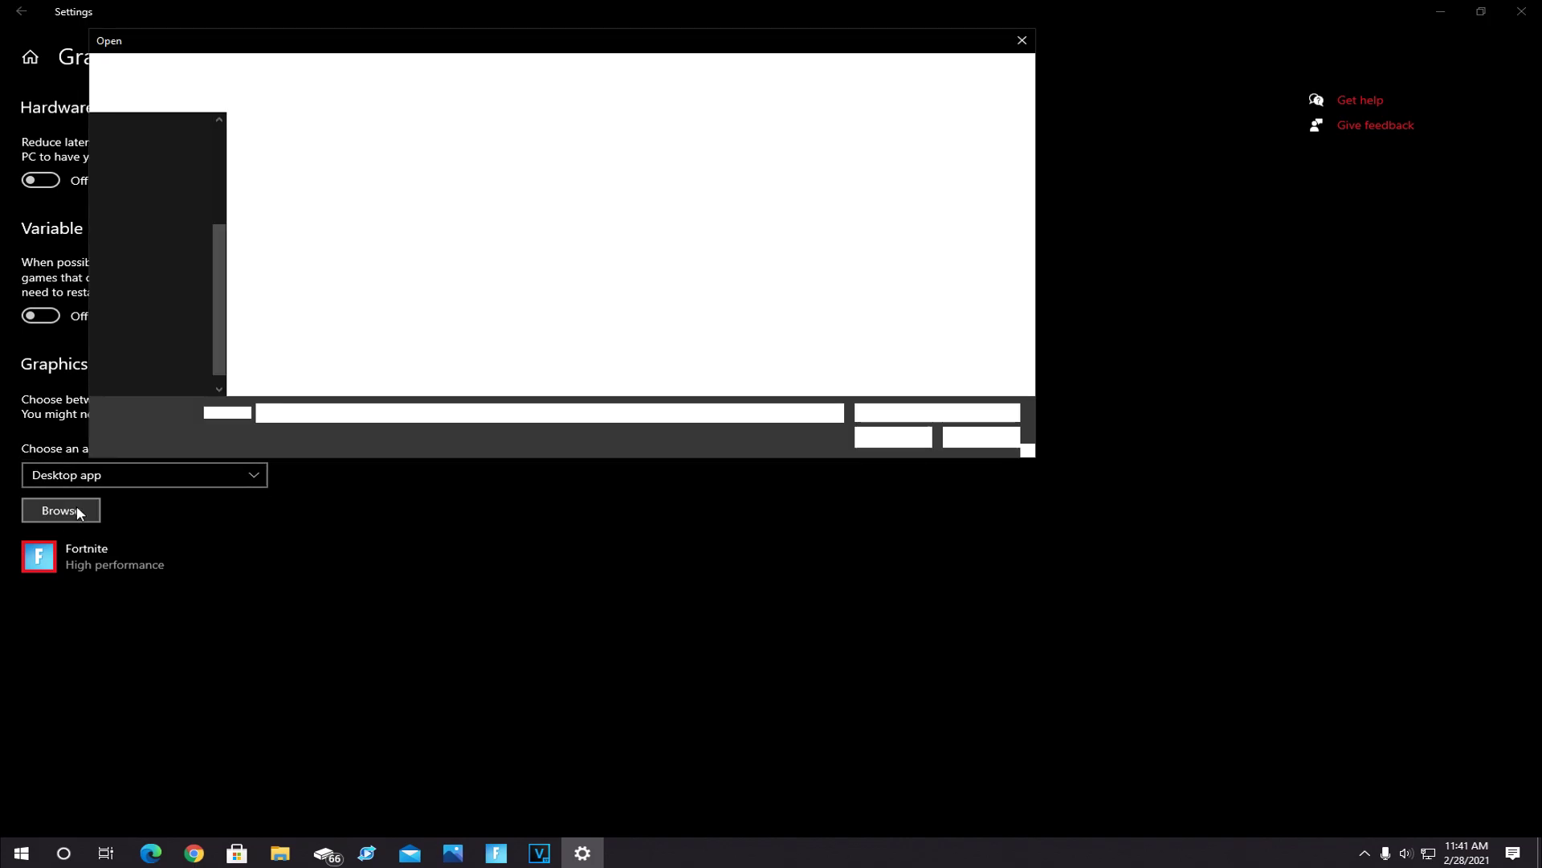
{"action": "left_click_drag", "start_coordinate": [391, 40], "coordinate": [428, 52]}
{"action": "scroll", "coordinate": [210, 314], "scroll_direction": "down", "scroll_amount": 1}
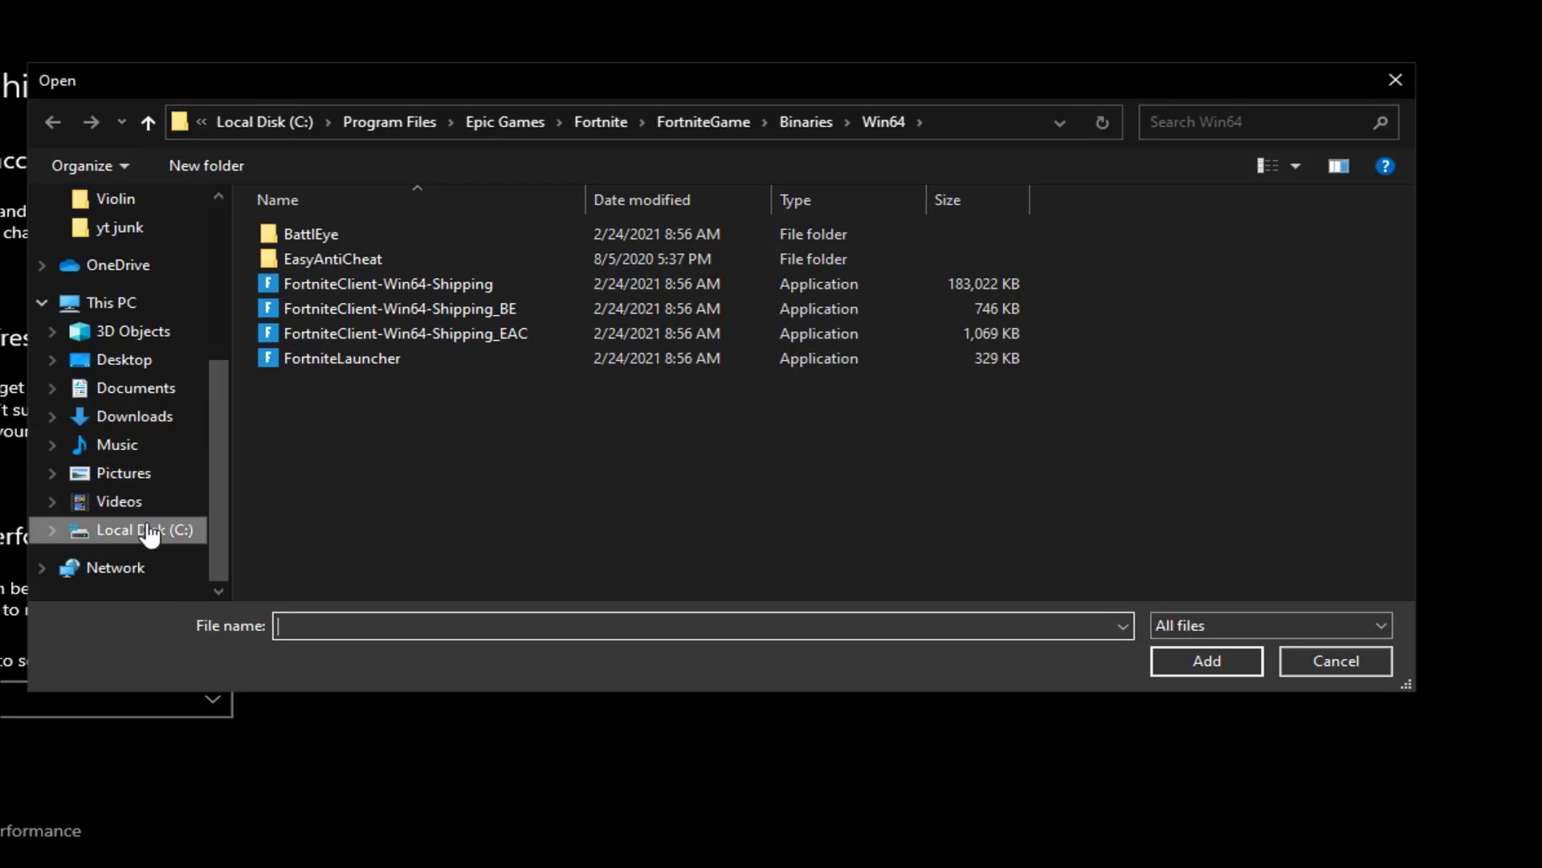
{"action": "left_click", "coordinate": [145, 532]}
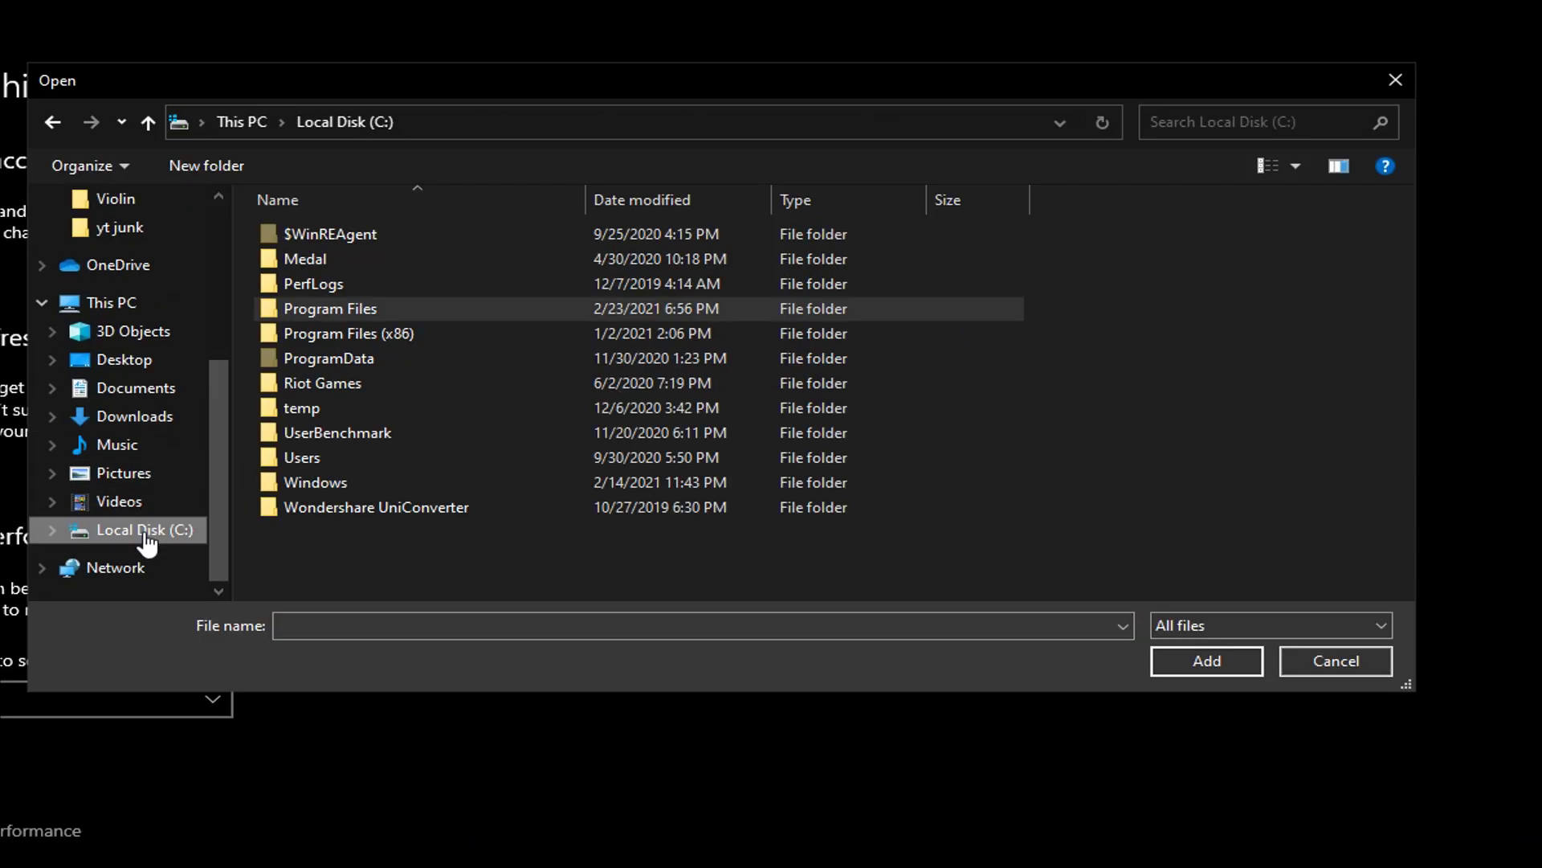
{"action": "double_click", "coordinate": [444, 313]}
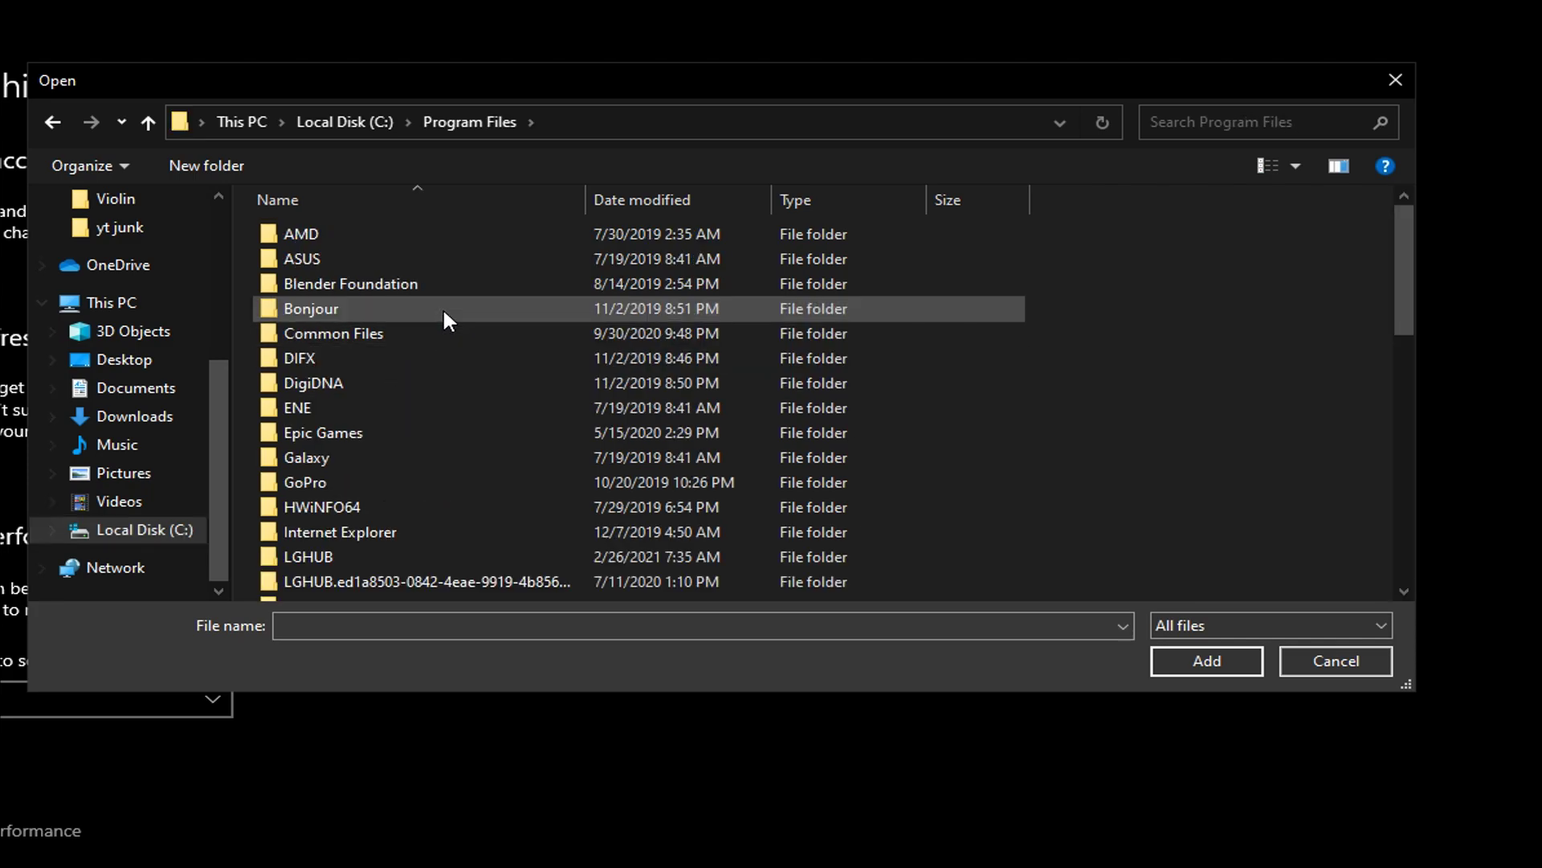
{"action": "double_click", "coordinate": [400, 439]}
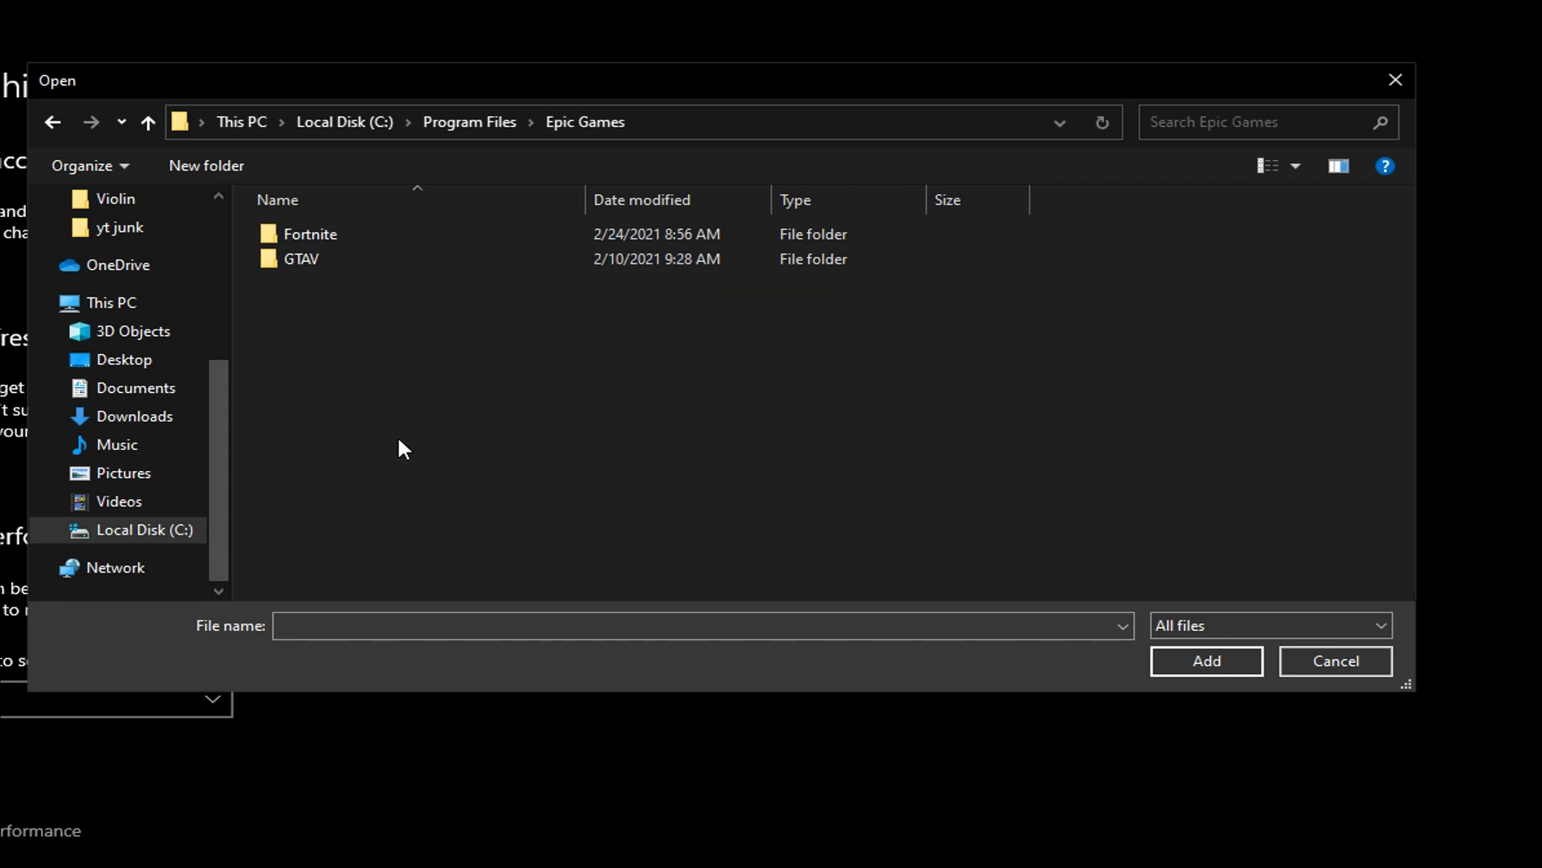
{"action": "double_click", "coordinate": [382, 234]}
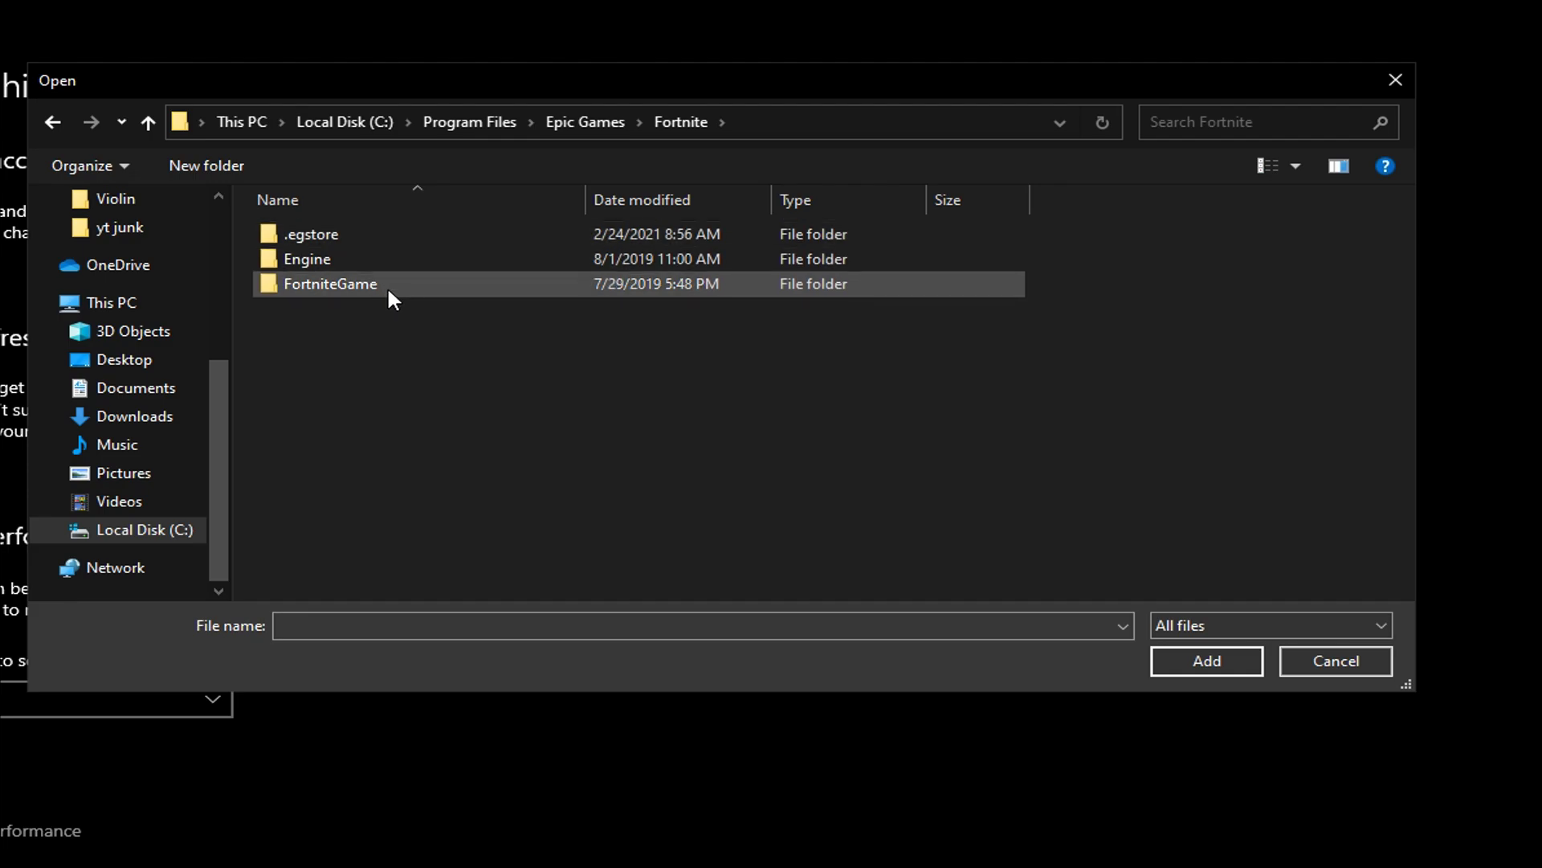
{"action": "double_click", "coordinate": [408, 292]}
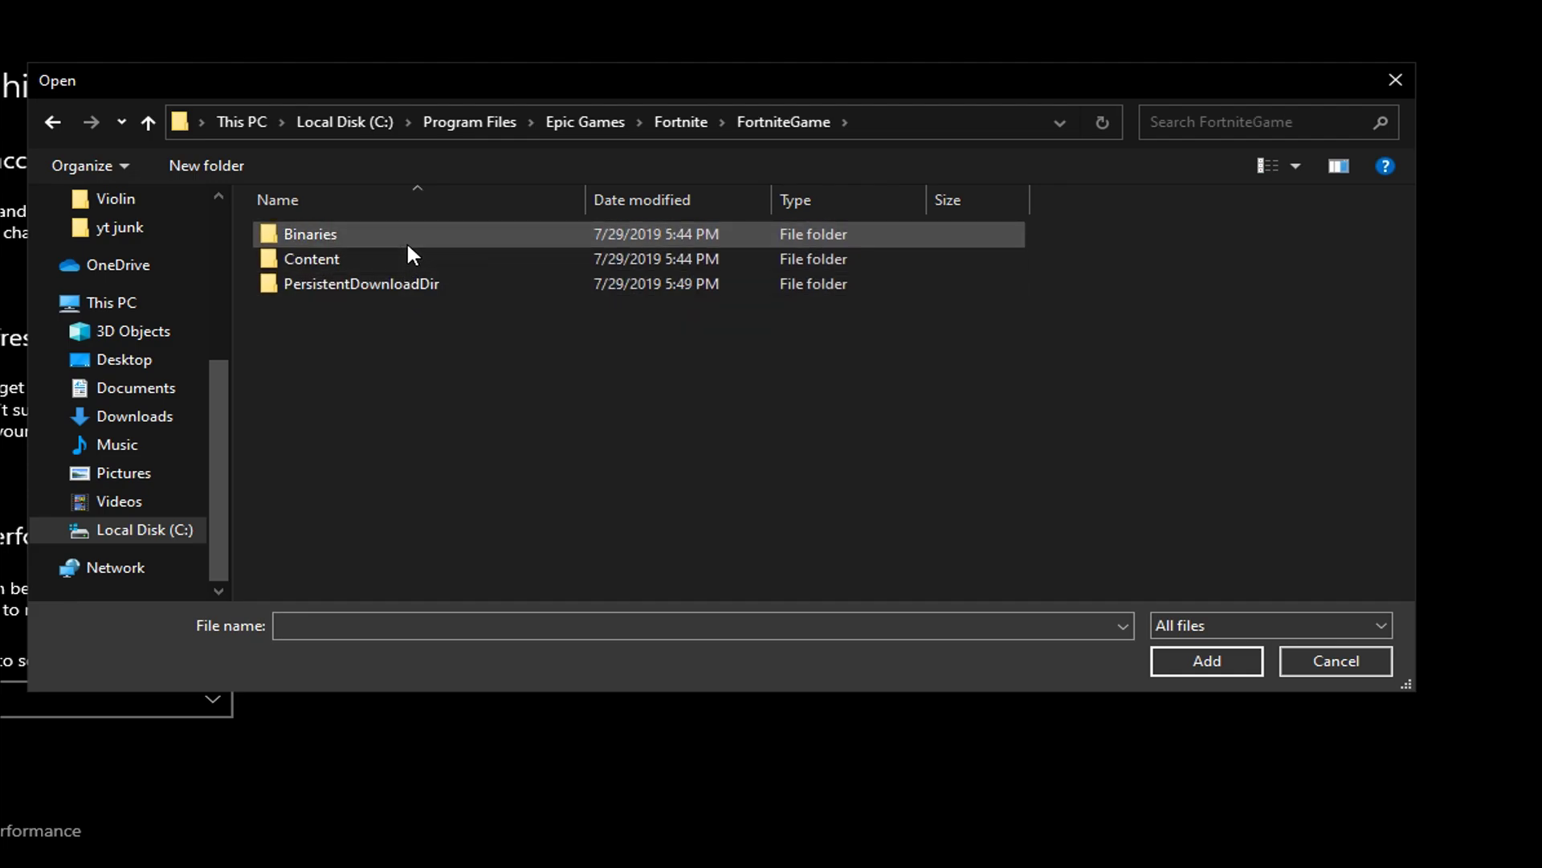
{"action": "double_click", "coordinate": [408, 234]}
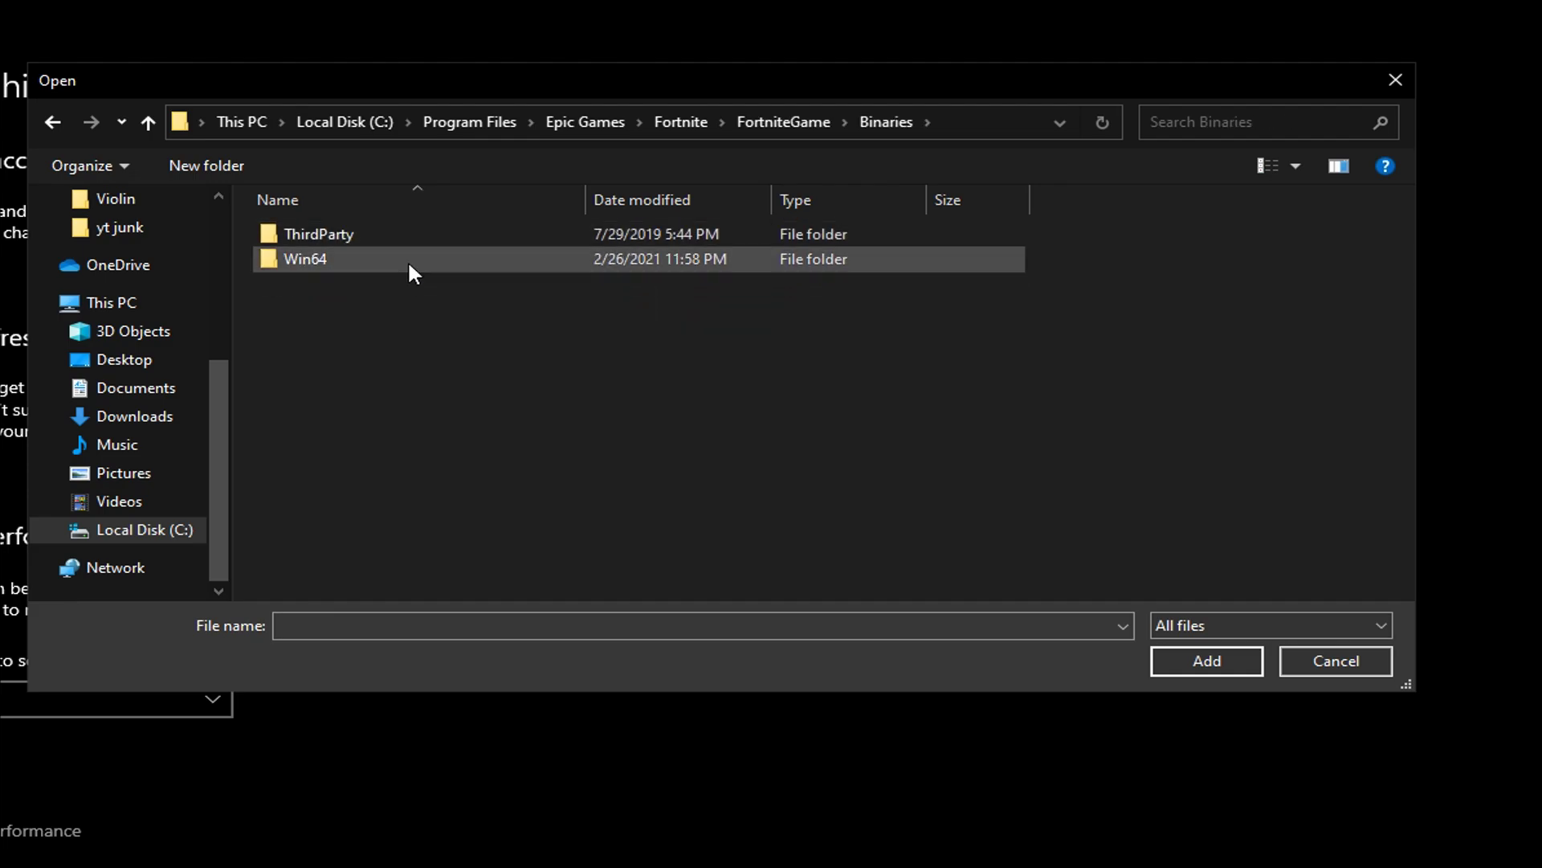
{"action": "double_click", "coordinate": [409, 262]}
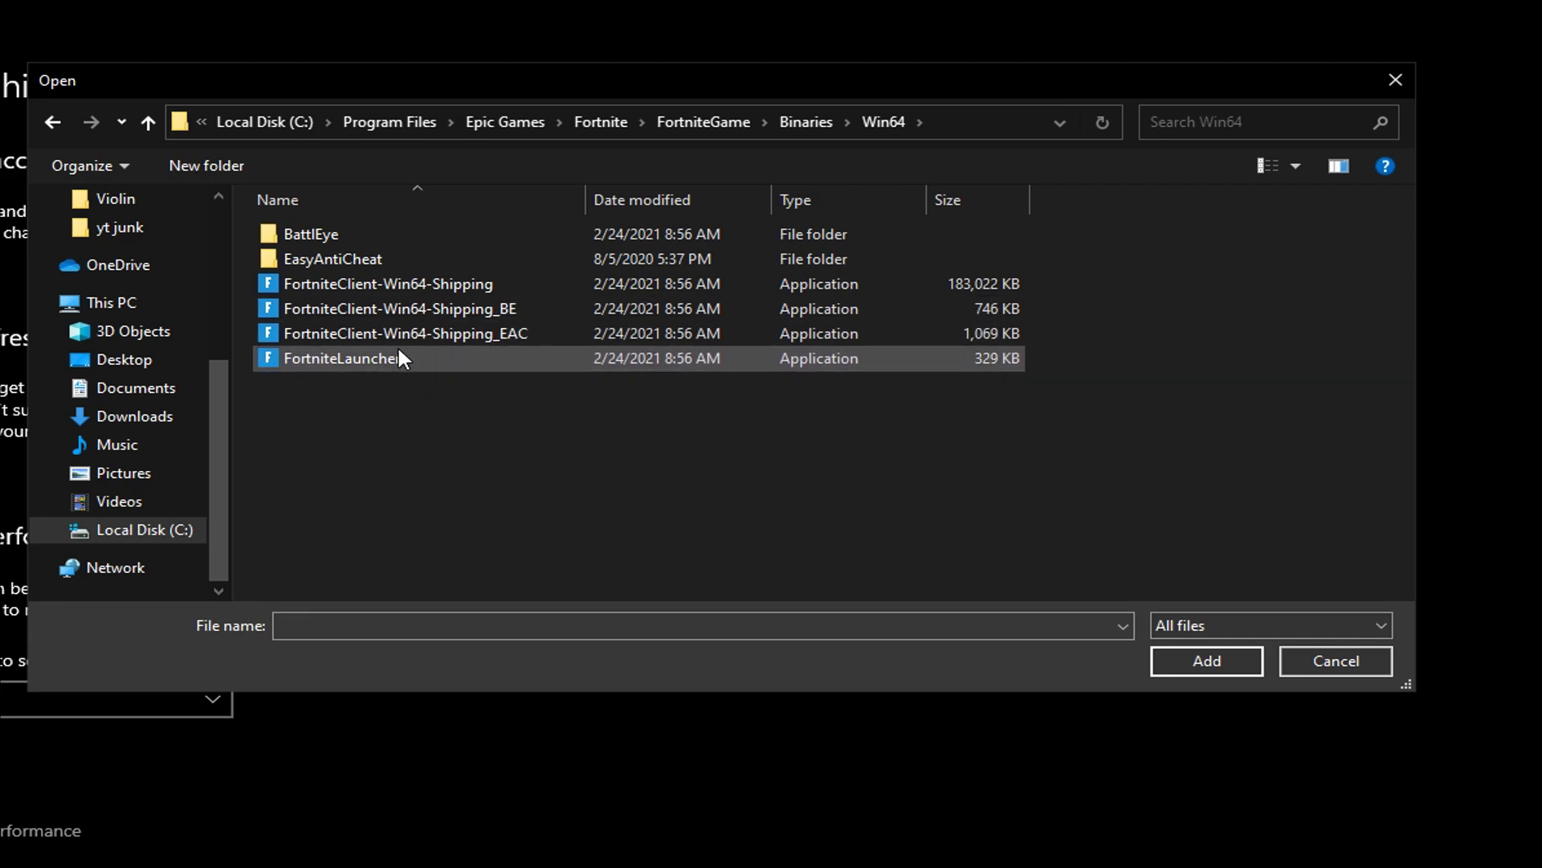
{"action": "left_click", "coordinate": [461, 285]}
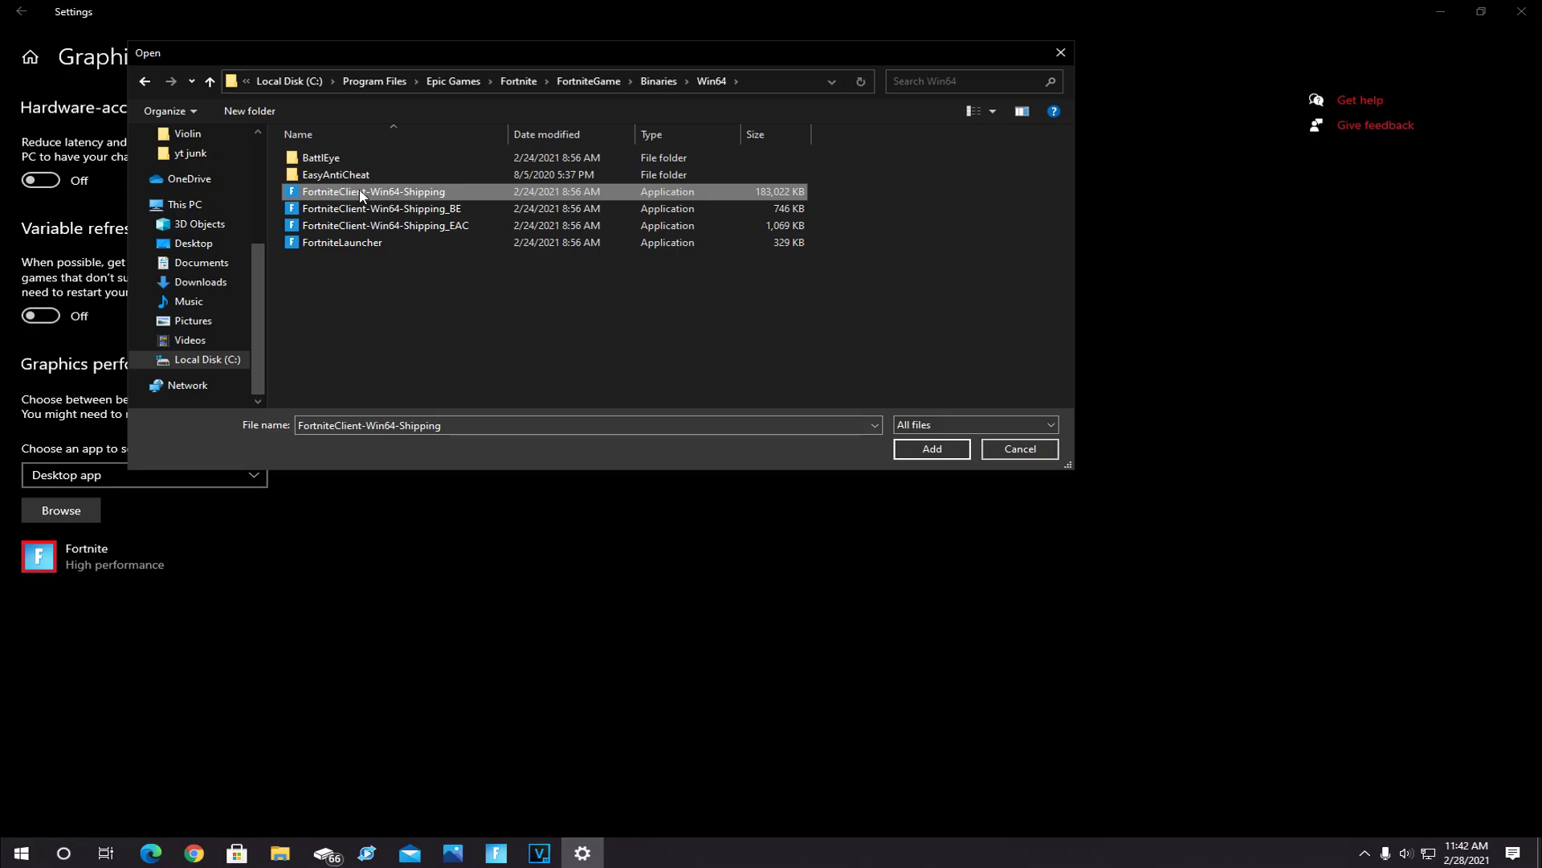
- Add the Fortnite client and save its graphics preference as High performance
{"action": "left_click", "coordinate": [923, 448]}
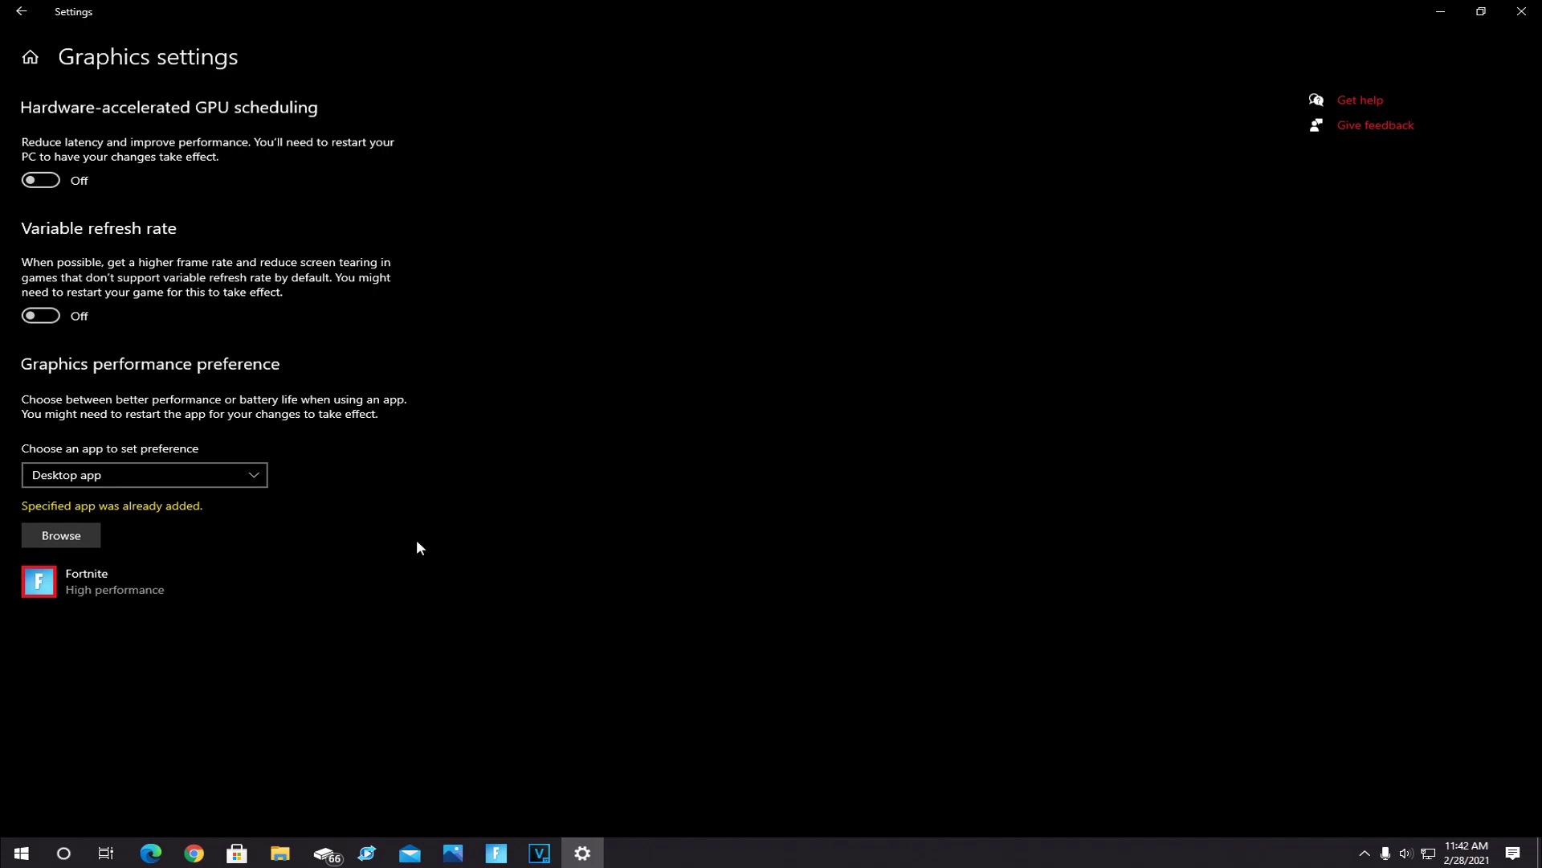
{"action": "left_click", "coordinate": [142, 591]}
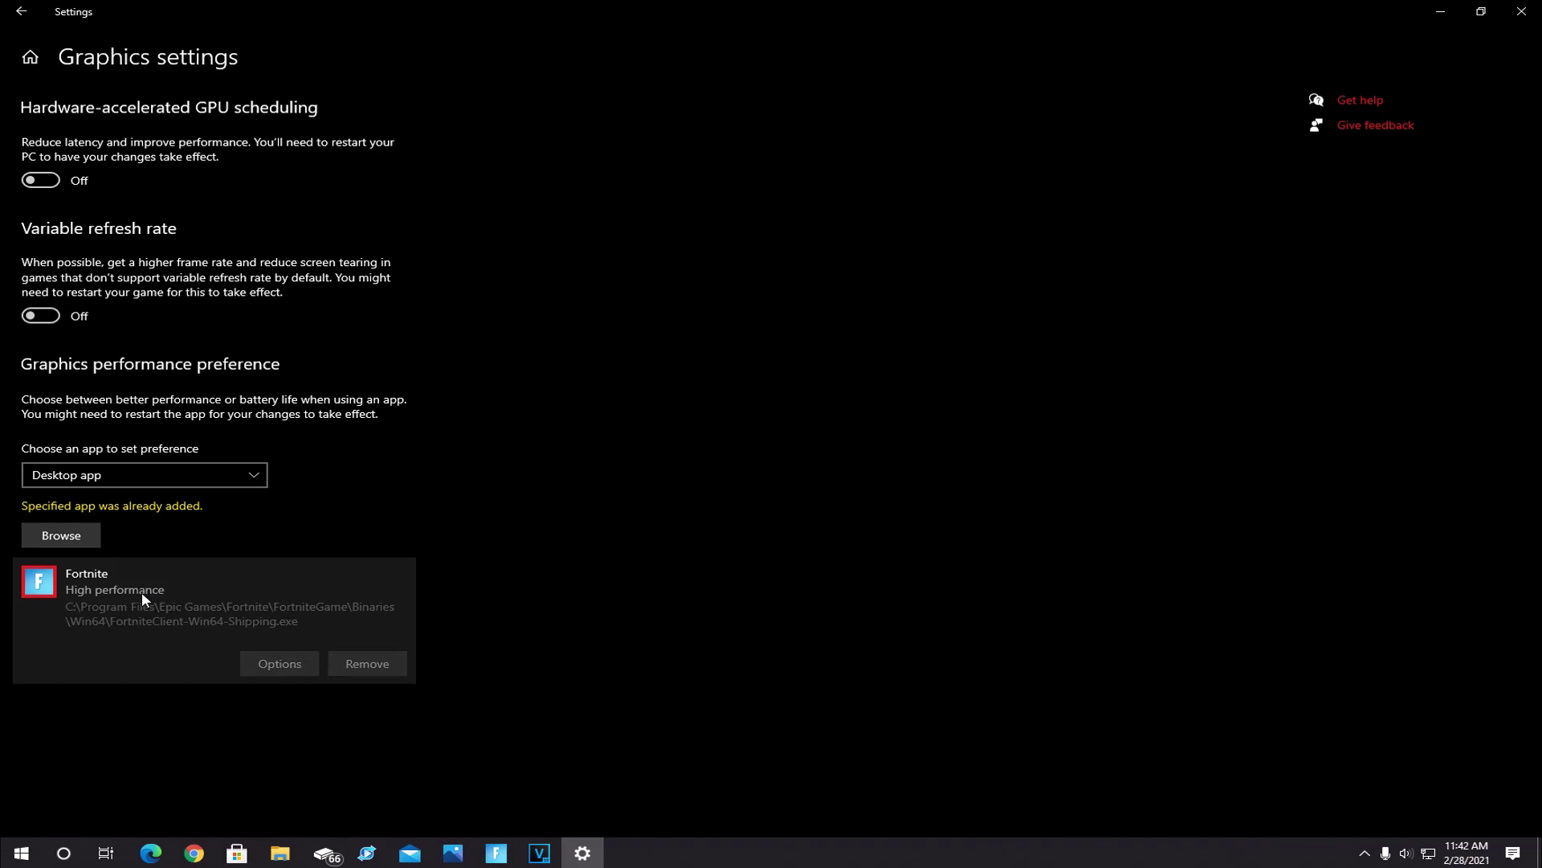
{"action": "left_click", "coordinate": [279, 666]}
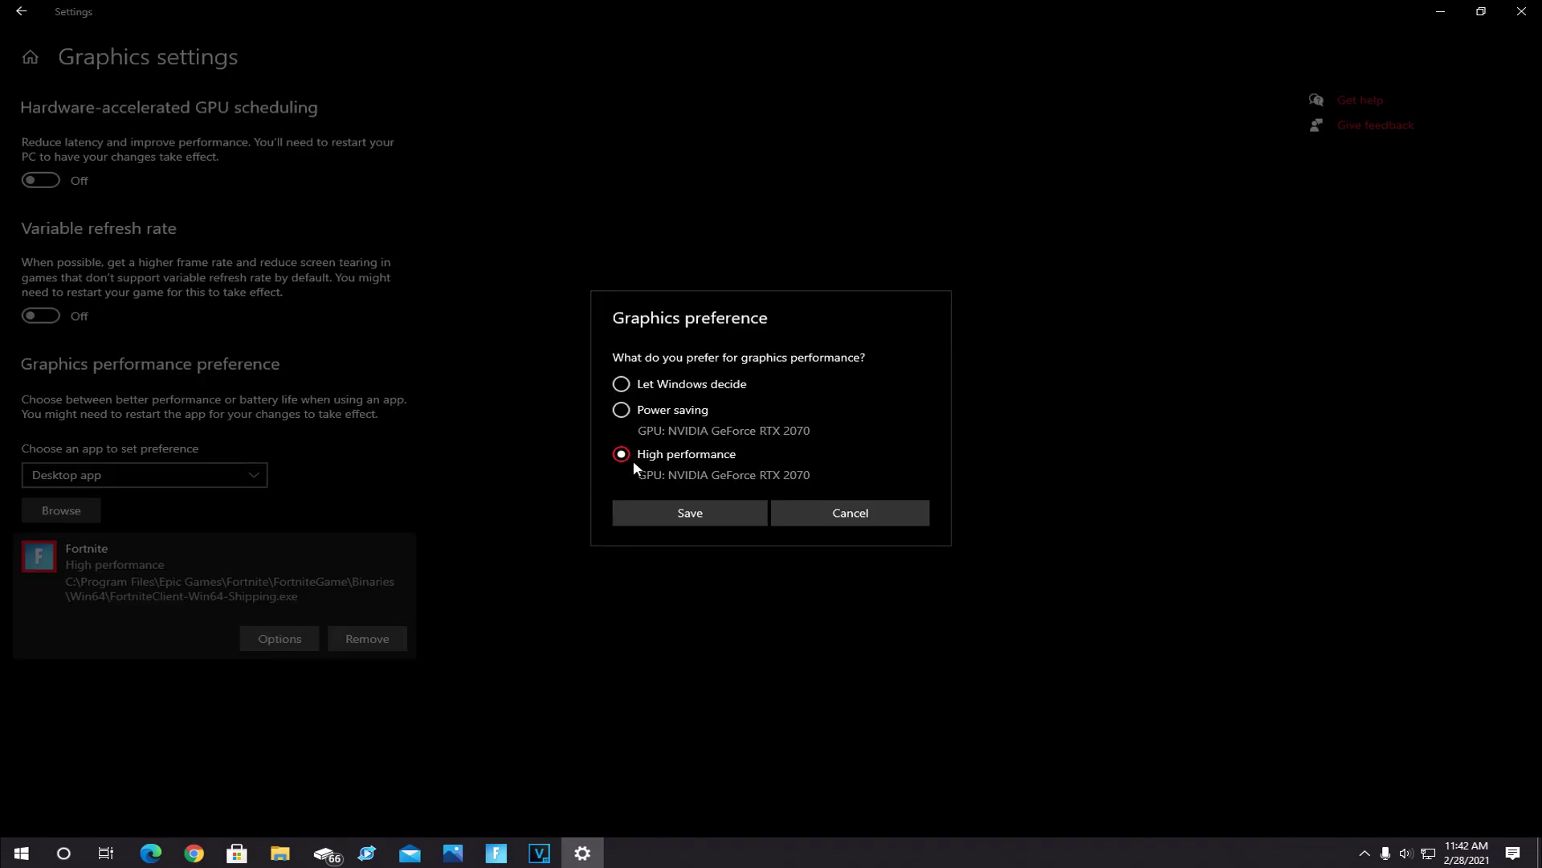
{"action": "left_click", "coordinate": [688, 514]}
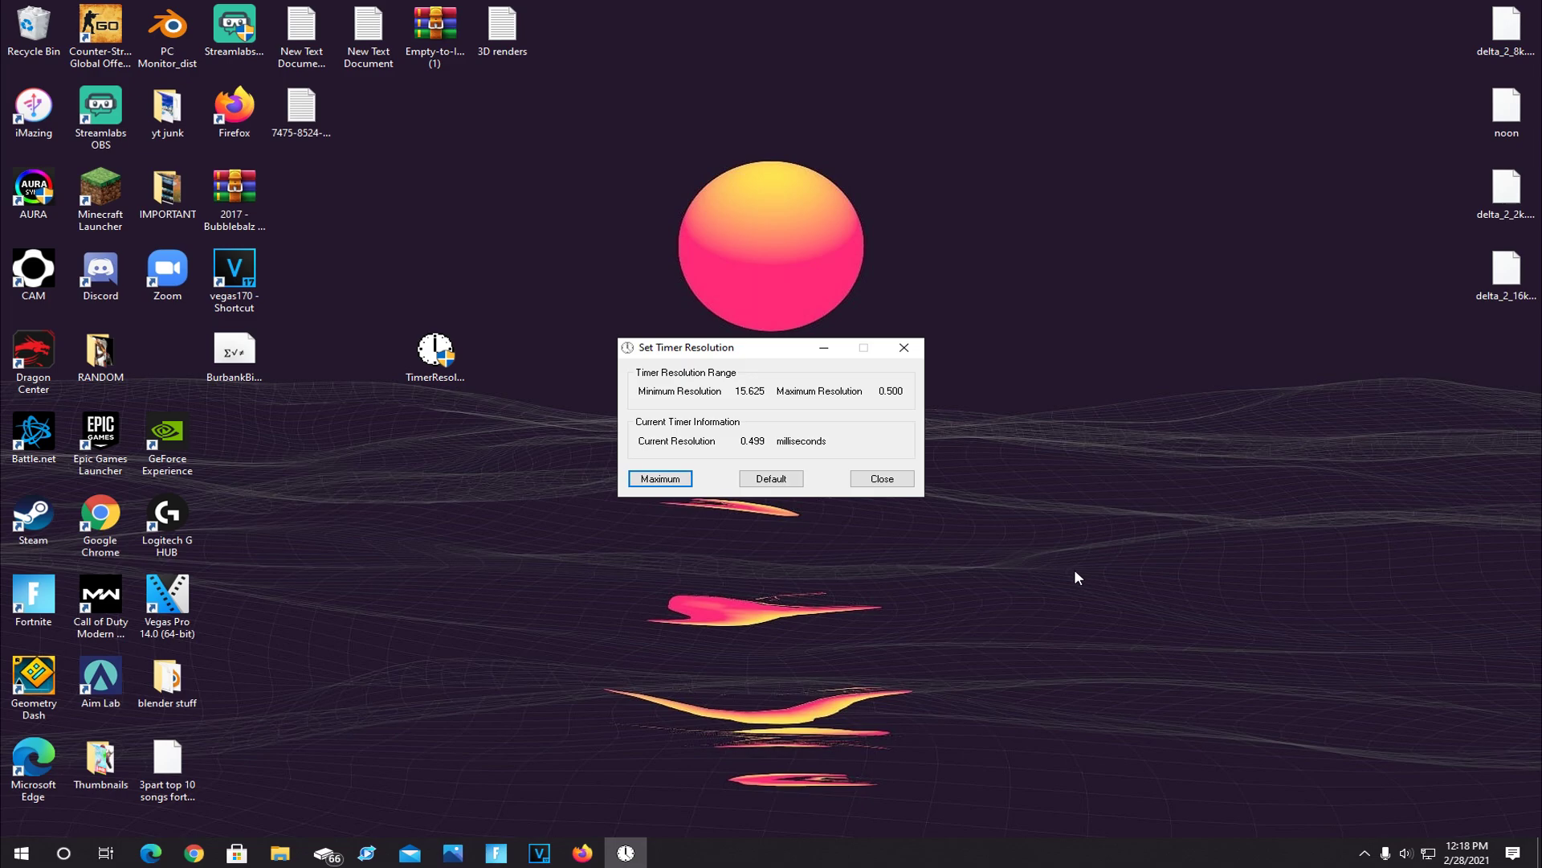
- Close the Set Timer Resolution window
{"action": "left_click", "coordinate": [900, 352]}
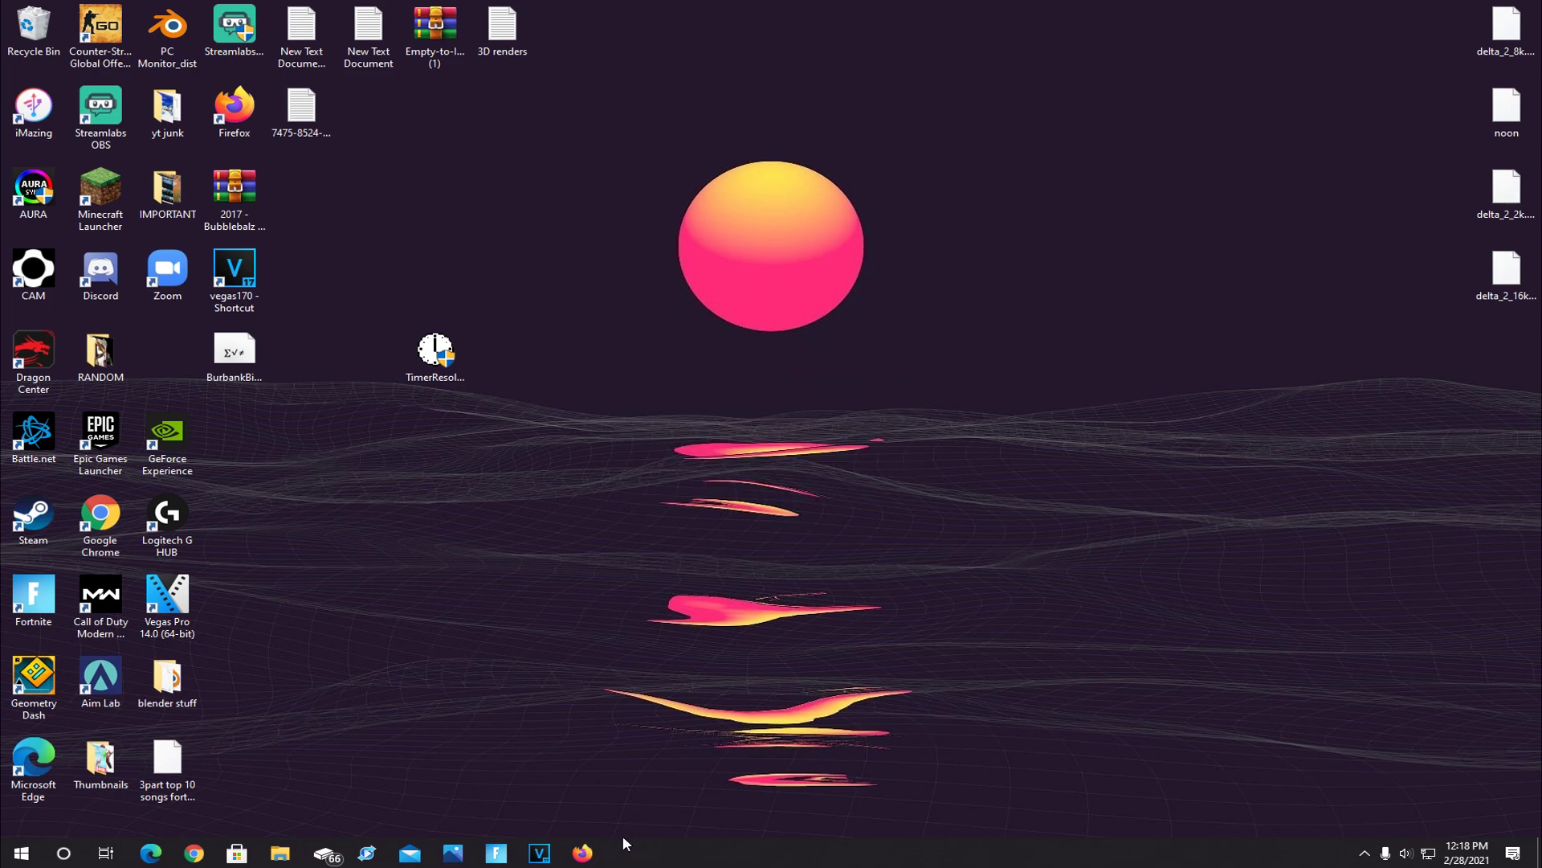
- Launch Firefox and load the pasted Timer Resolution page address
{"action": "left_click", "coordinate": [582, 852]}
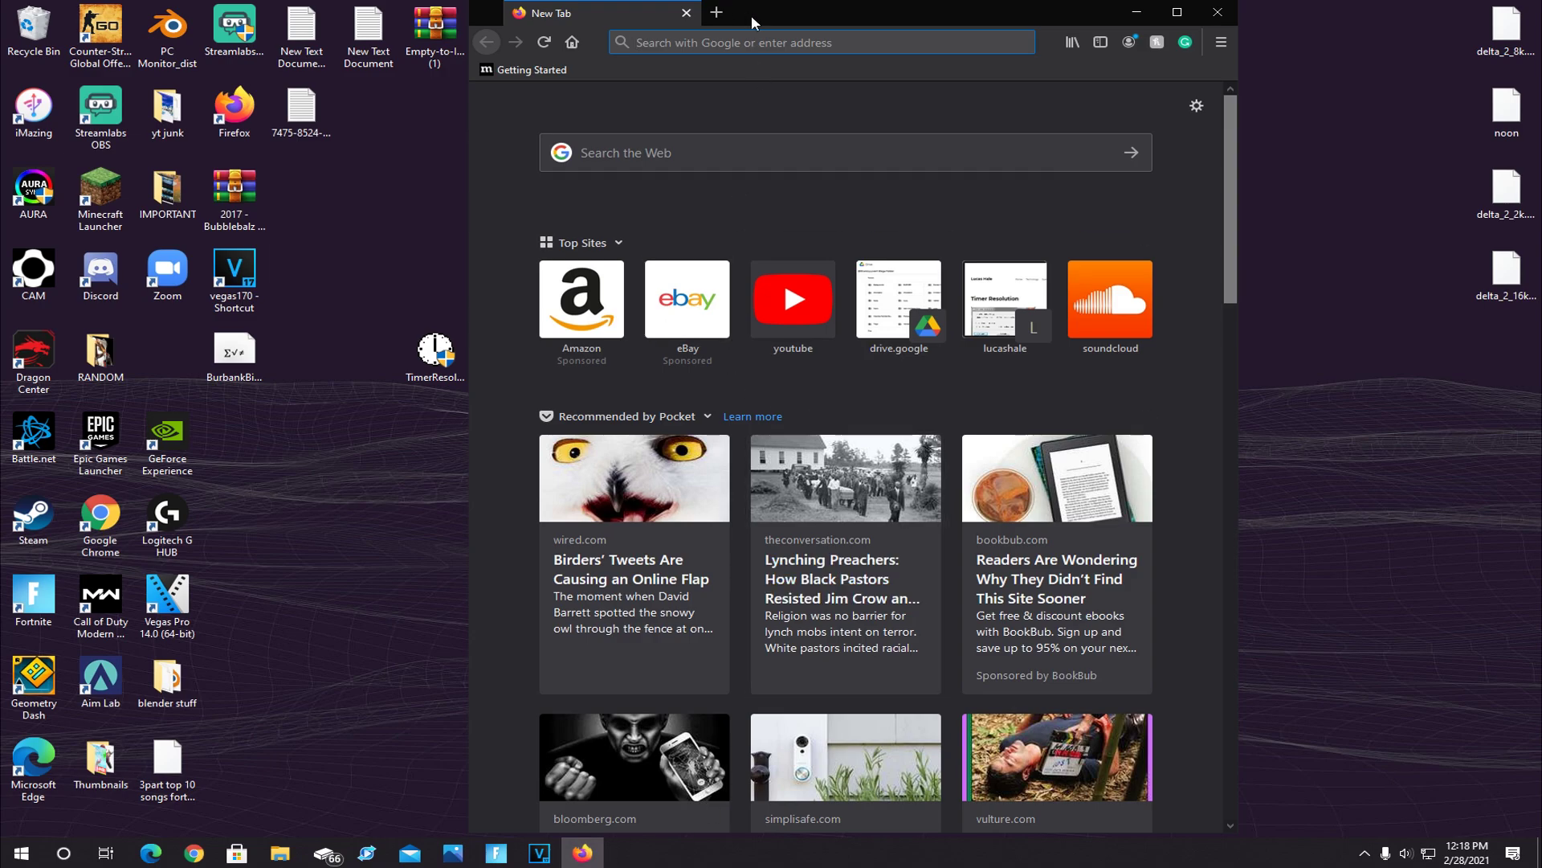
{"action": "type", "text": "http://www.lucashale.com/timer-resolution/"}
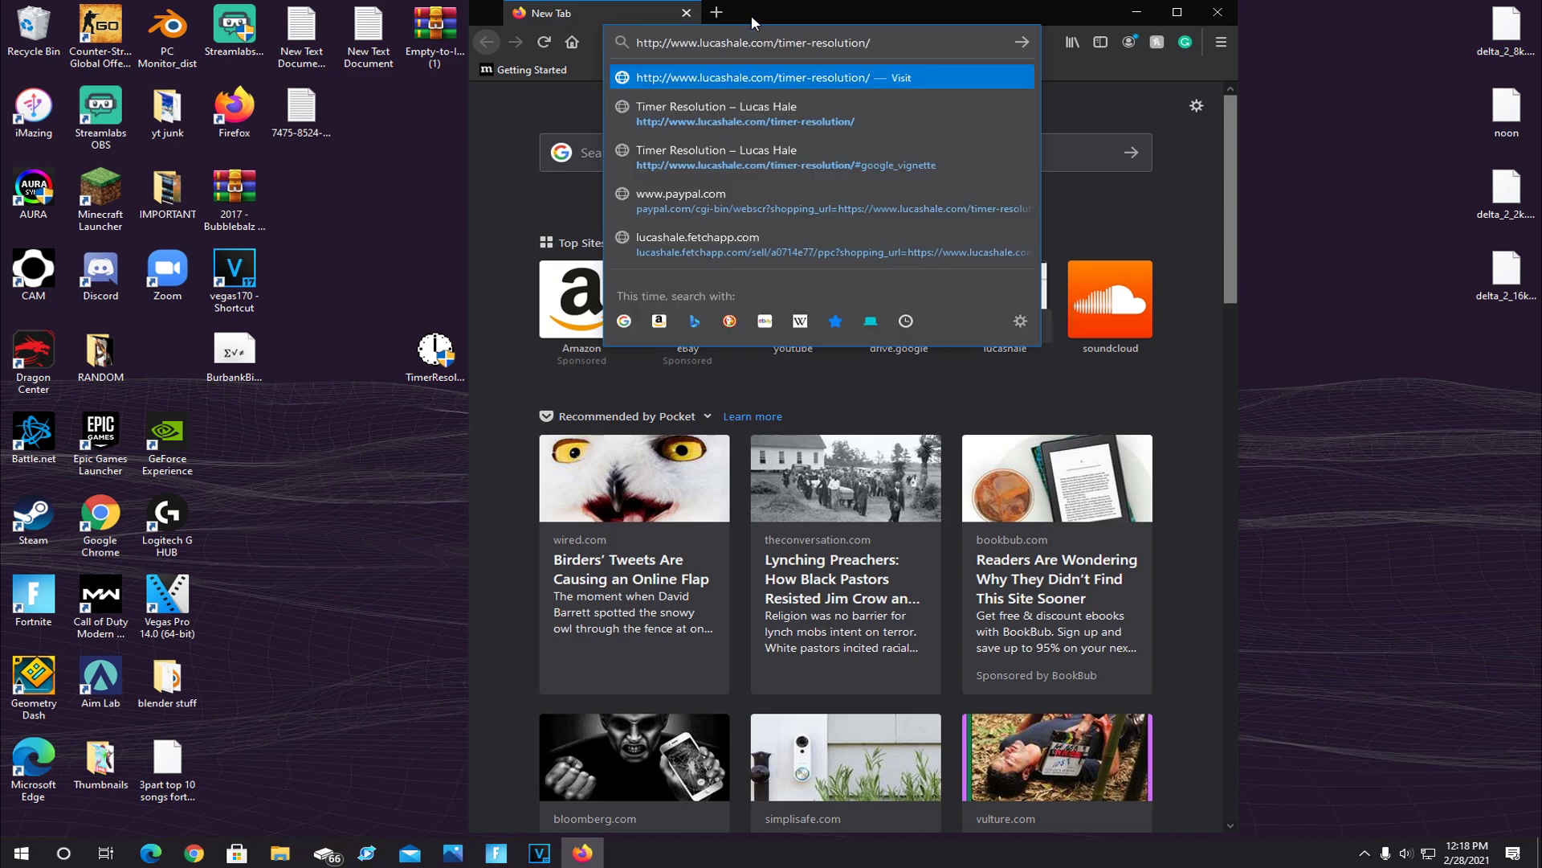
{"action": "key", "text": "Return"}
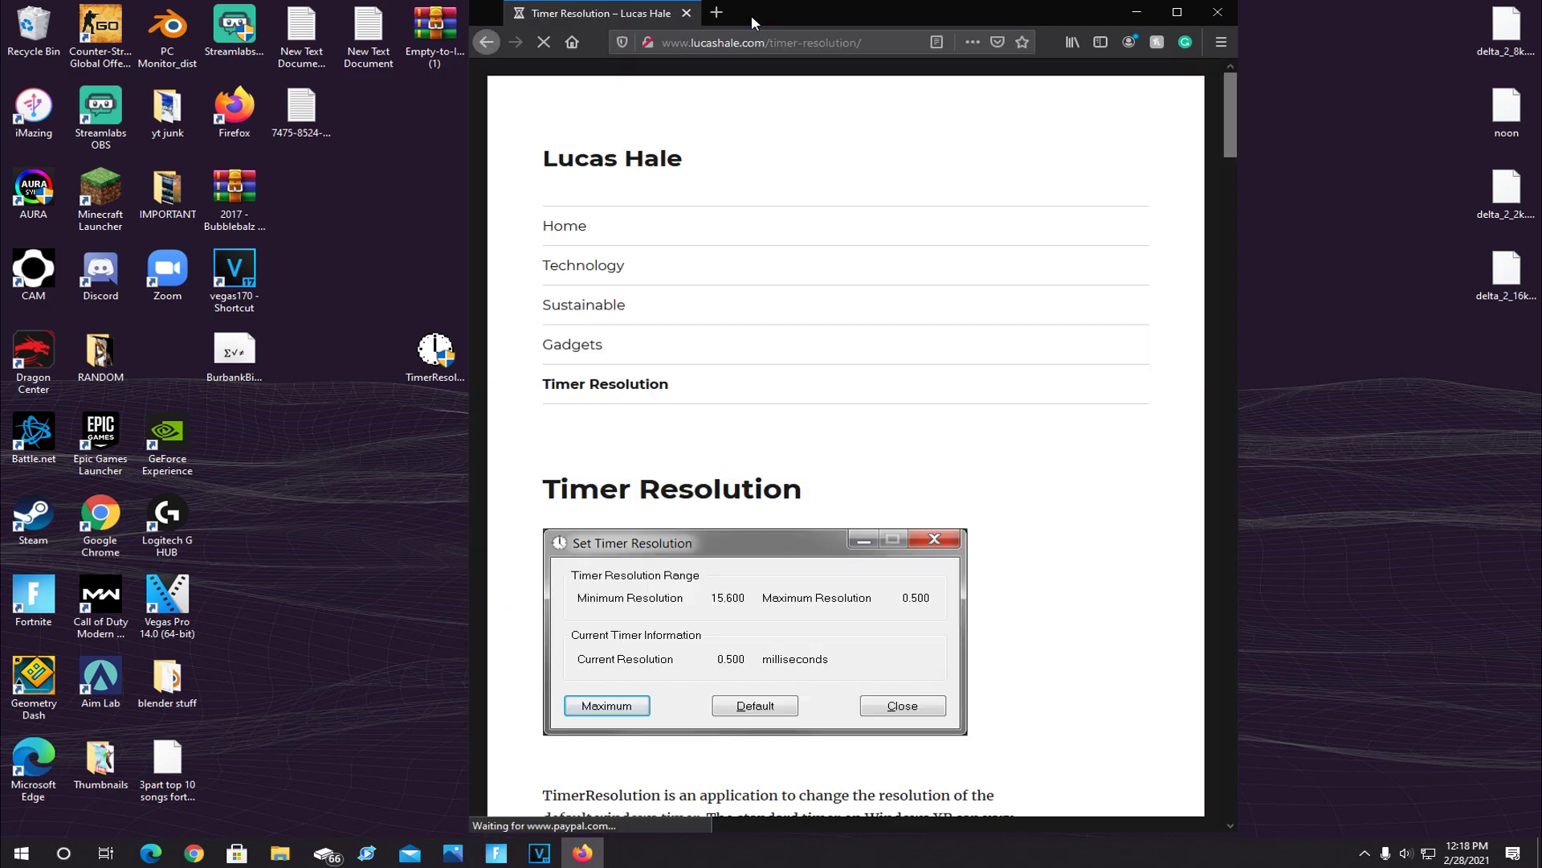
- Maximize Firefox, scroll to the download links, and download TimerResolution.zip version 1.2
{"action": "left_click", "coordinate": [1177, 12]}
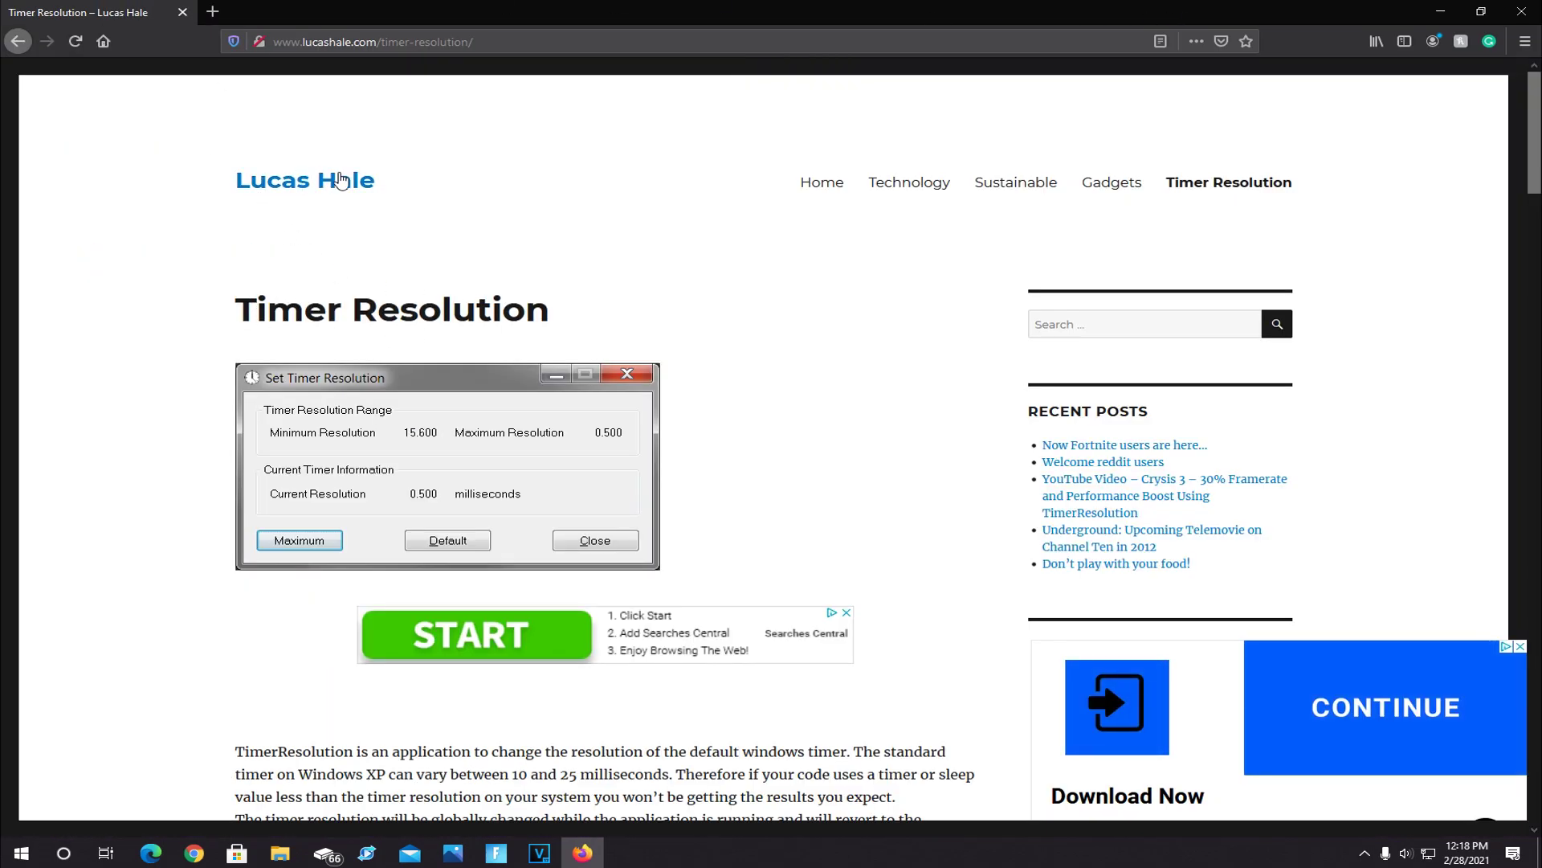
{"action": "scroll", "coordinate": [711, 346], "scroll_direction": "down", "scroll_amount": 2}
{"action": "scroll", "coordinate": [712, 347], "scroll_direction": "down", "scroll_amount": 3}
{"action": "scroll", "coordinate": [667, 345], "scroll_direction": "up", "scroll_amount": 5}
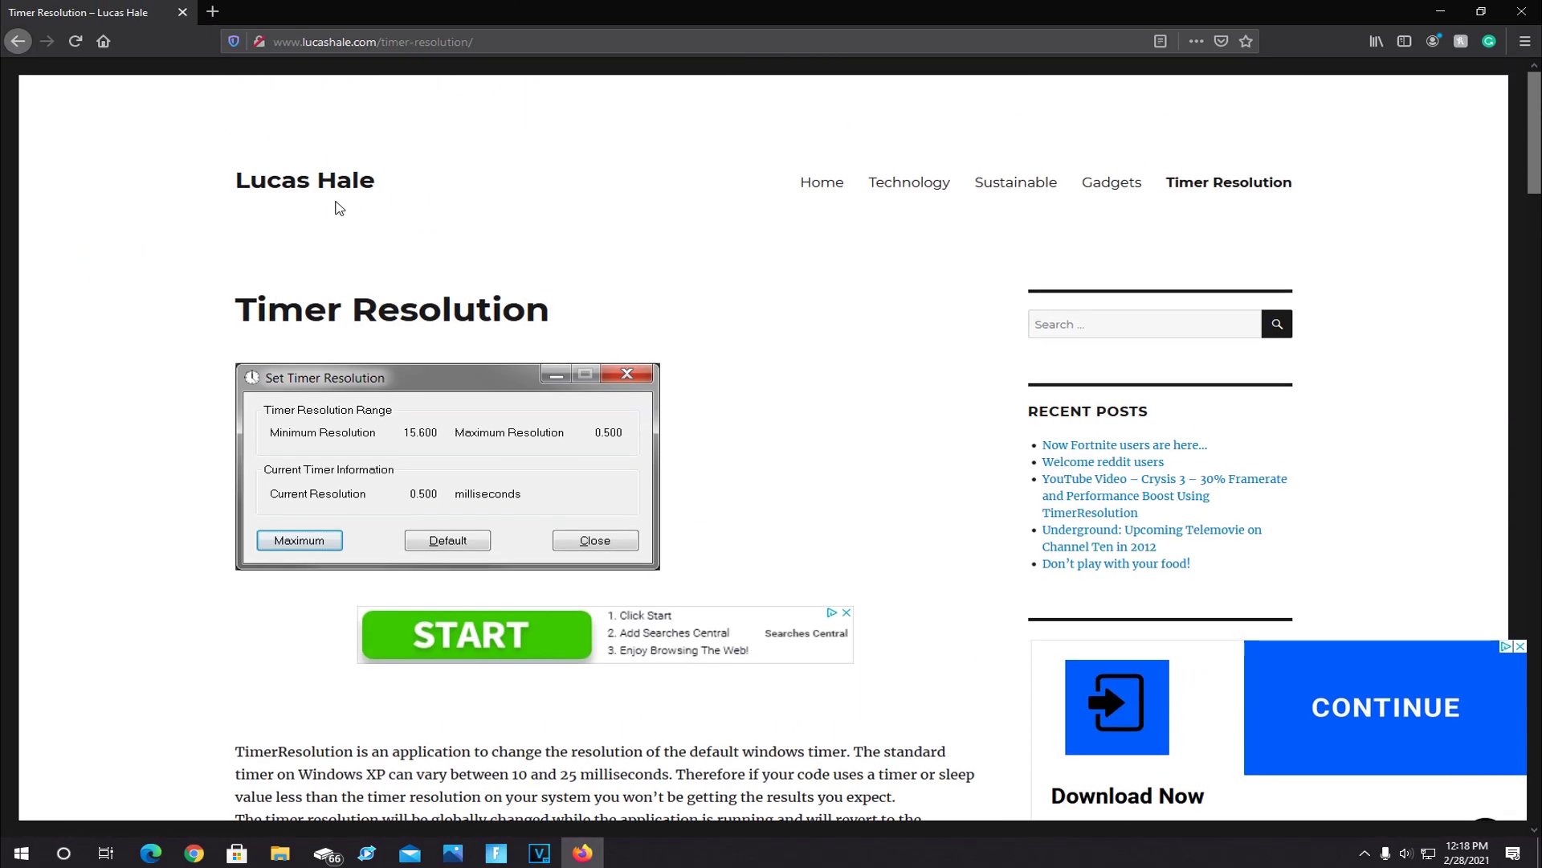
{"action": "scroll", "coordinate": [562, 322], "scroll_direction": "down", "scroll_amount": 9}
{"action": "scroll", "coordinate": [514, 290], "scroll_direction": "down", "scroll_amount": 4}
{"action": "scroll", "coordinate": [514, 287], "scroll_direction": "up", "scroll_amount": 4}
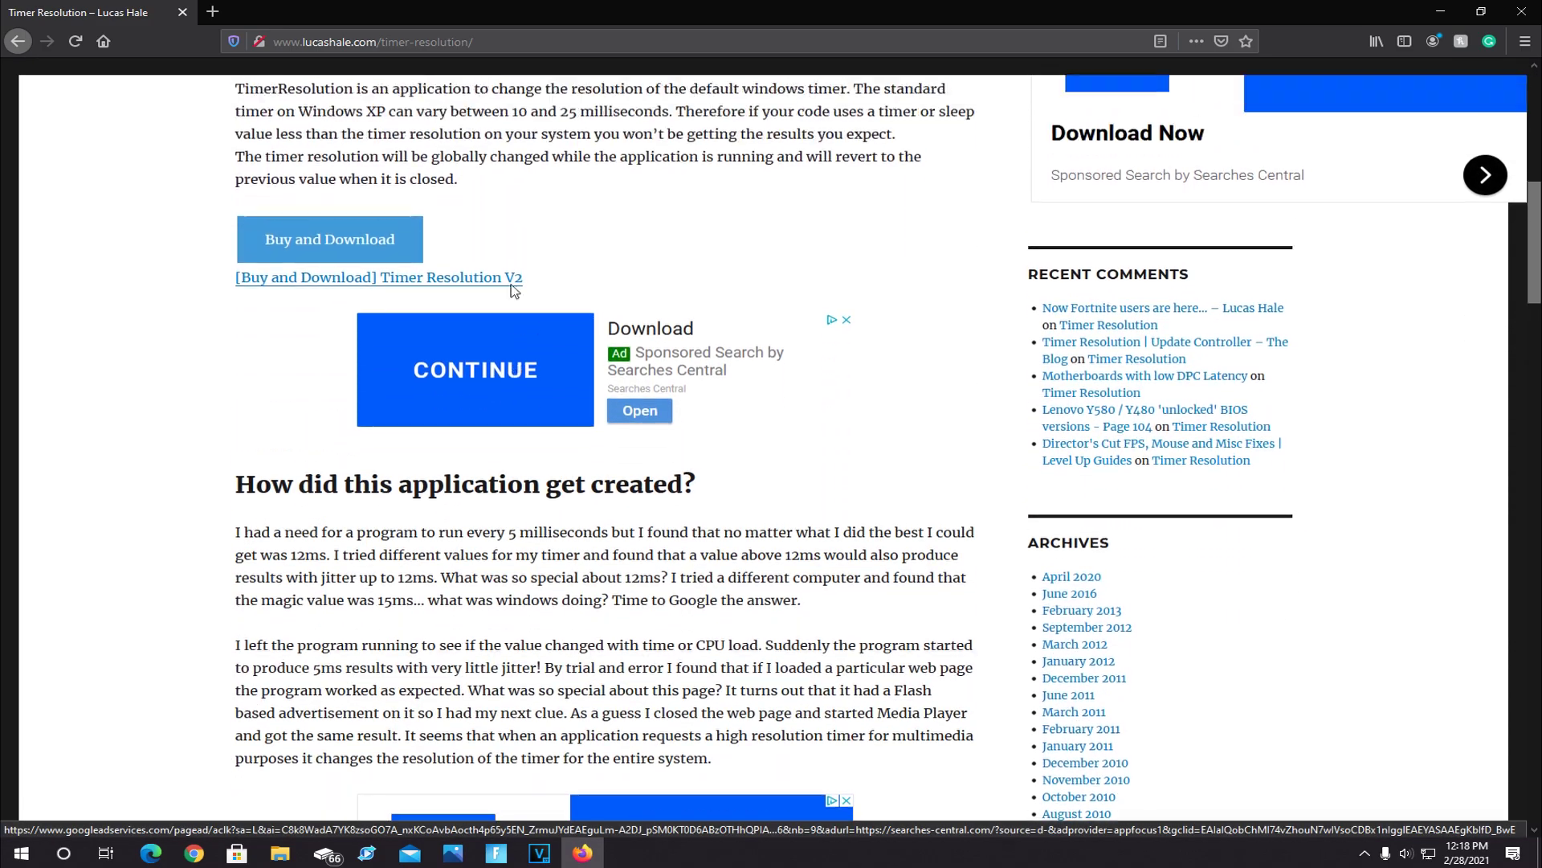
{"action": "scroll", "coordinate": [498, 297], "scroll_direction": "down", "scroll_amount": 3}
{"action": "scroll", "coordinate": [496, 302], "scroll_direction": "down", "scroll_amount": 12}
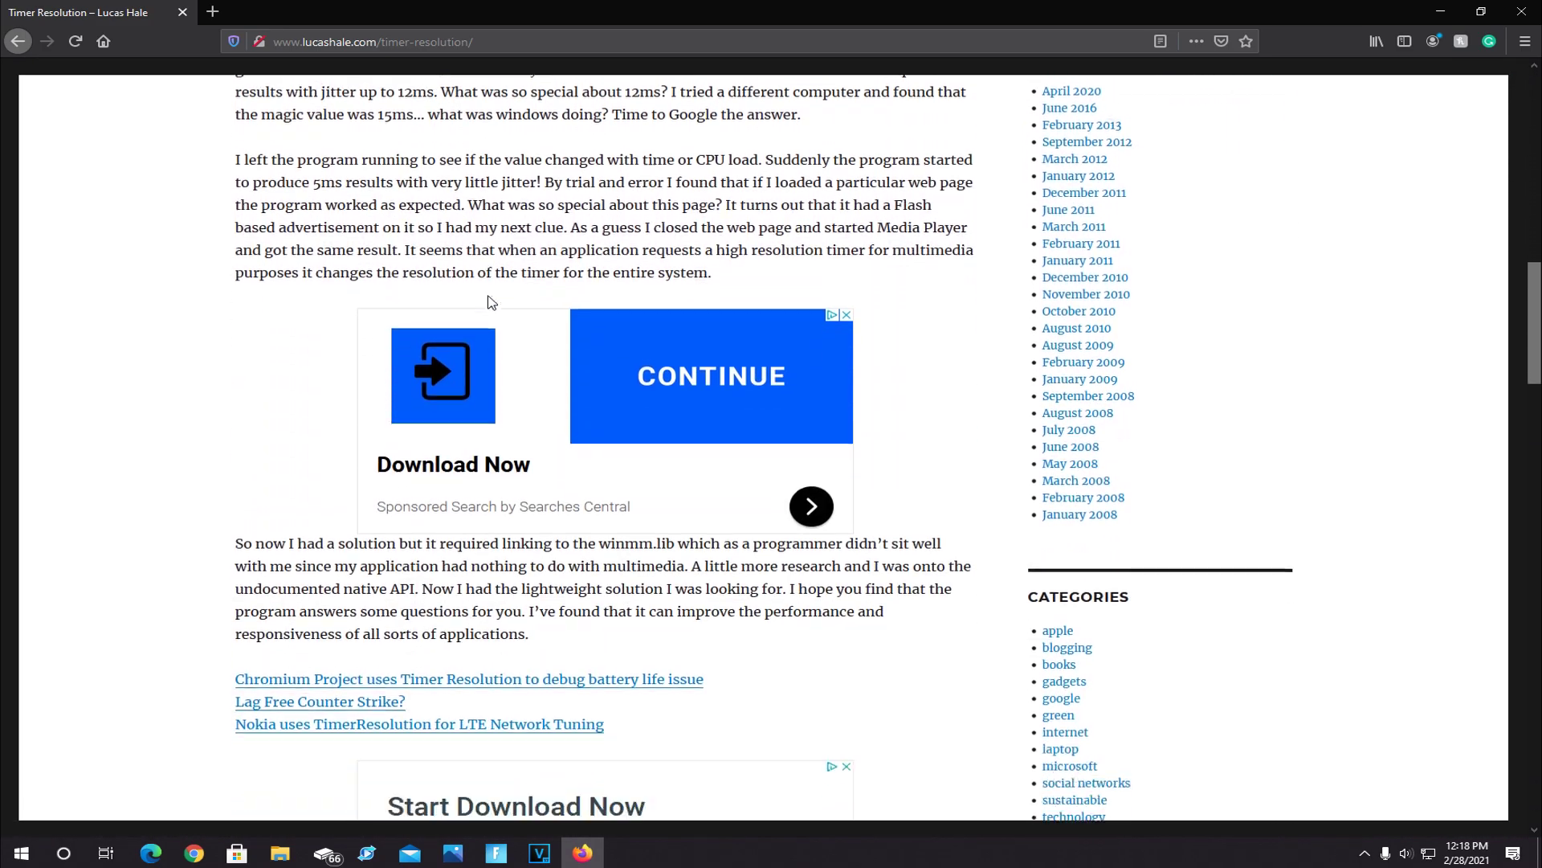
{"action": "scroll", "coordinate": [497, 303], "scroll_direction": "down", "scroll_amount": 4}
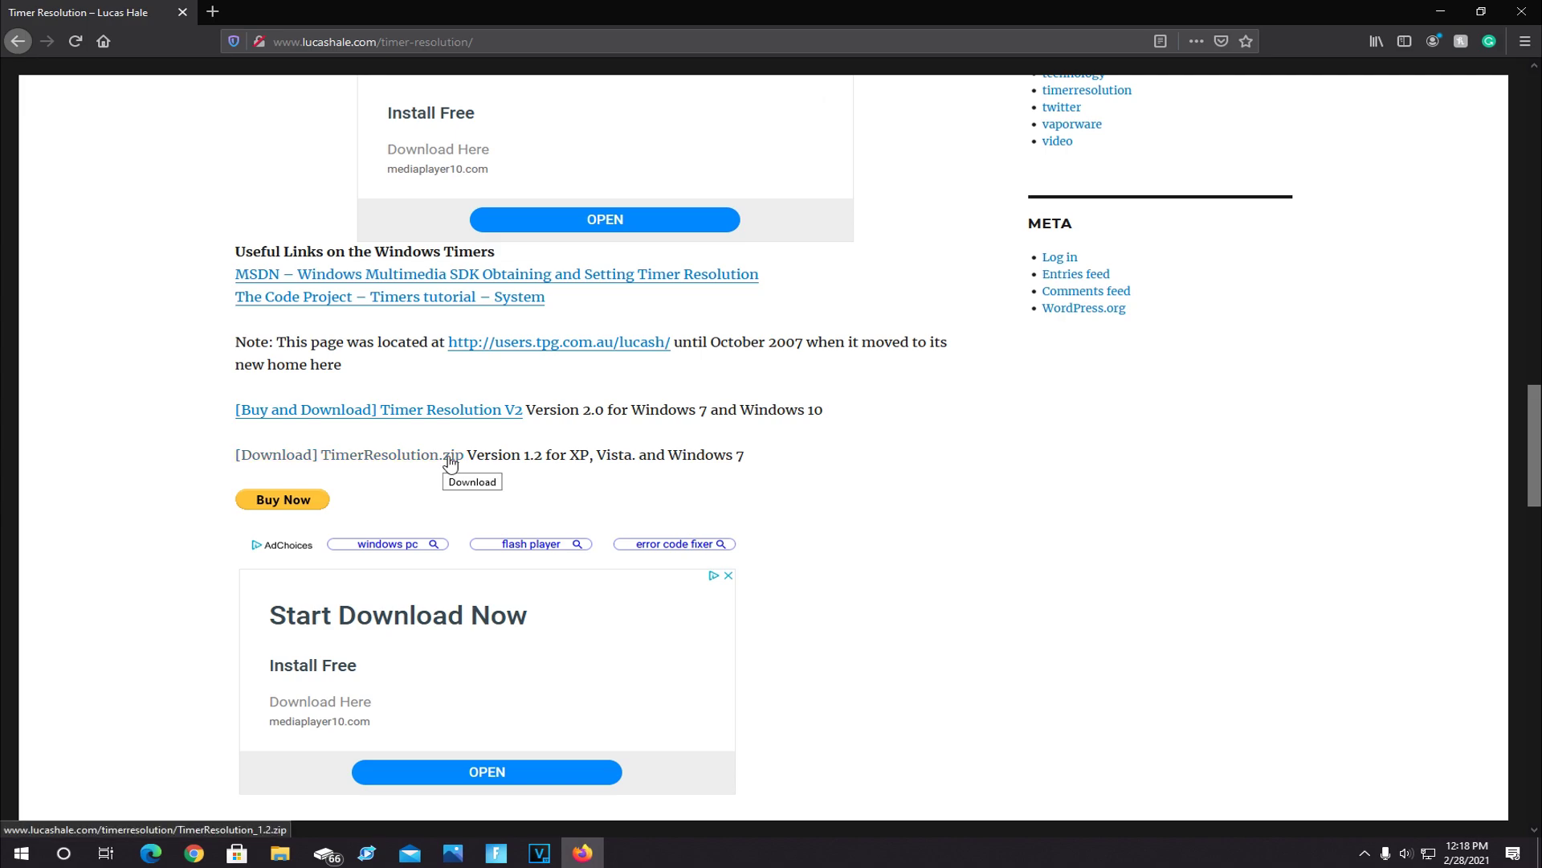
{"action": "left_click", "coordinate": [450, 463]}
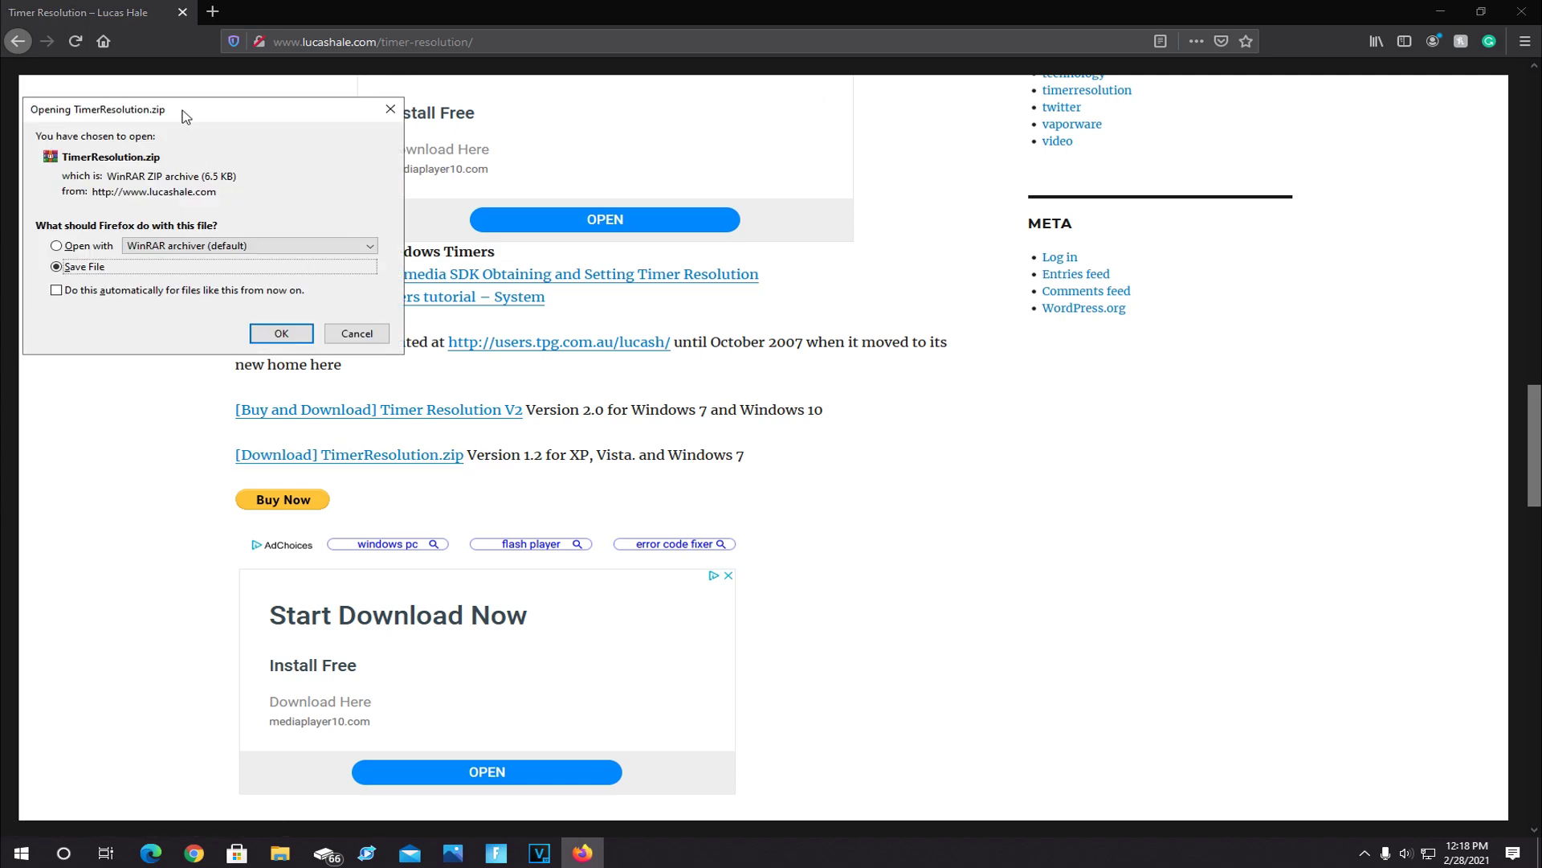
- Save TimerResolution.zip, drag it from the Downloads list onto the desktop, and close Firefox
{"action": "left_click_drag", "start_coordinate": [185, 116], "coordinate": [471, 142]}
{"action": "left_click", "coordinate": [562, 362]}
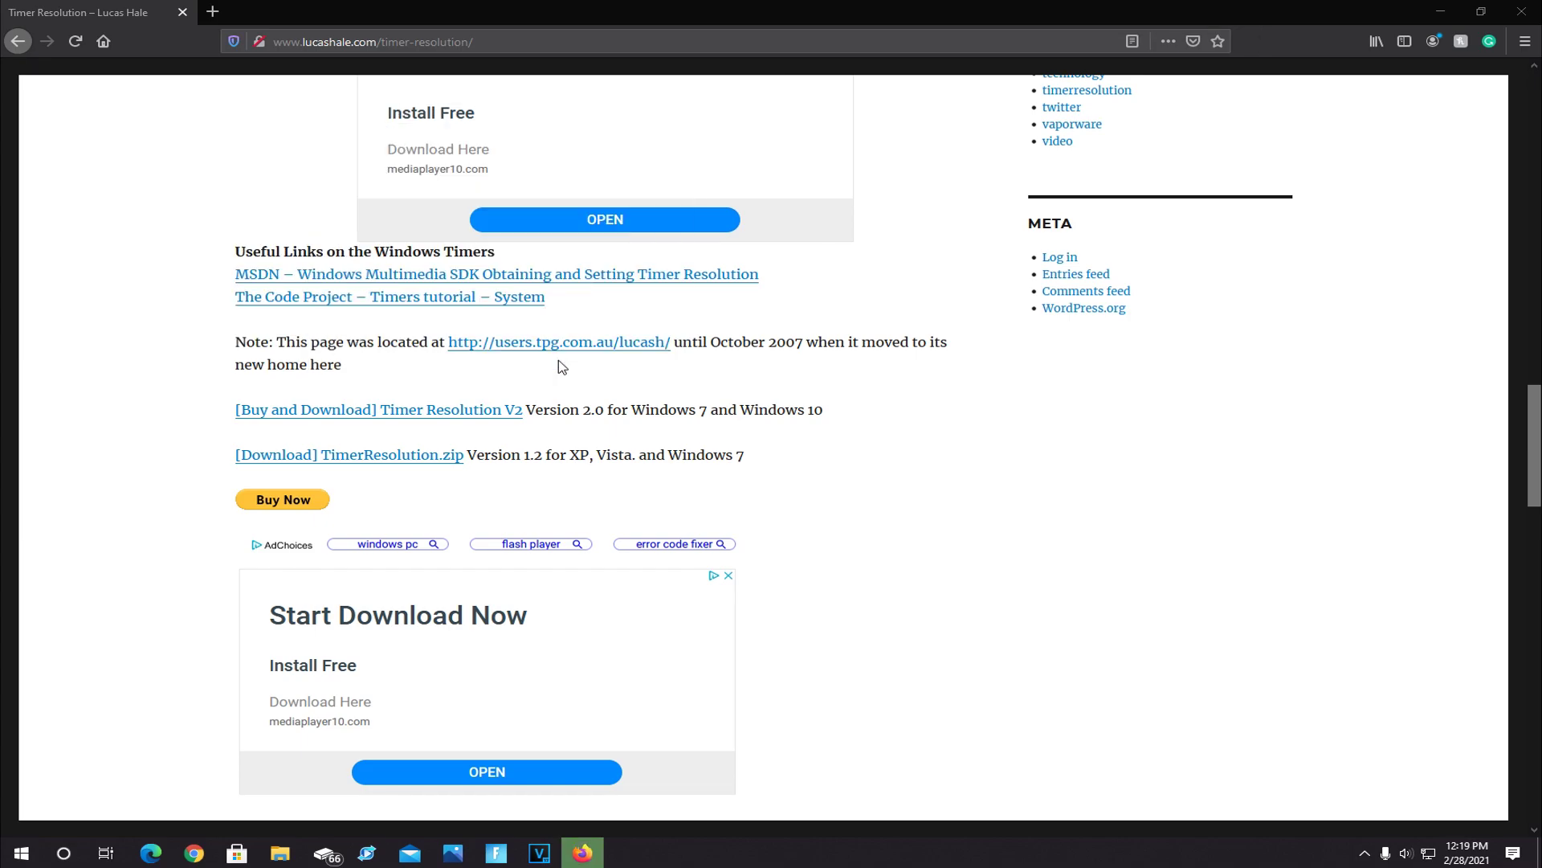
{"action": "double_click", "coordinate": [702, 9]}
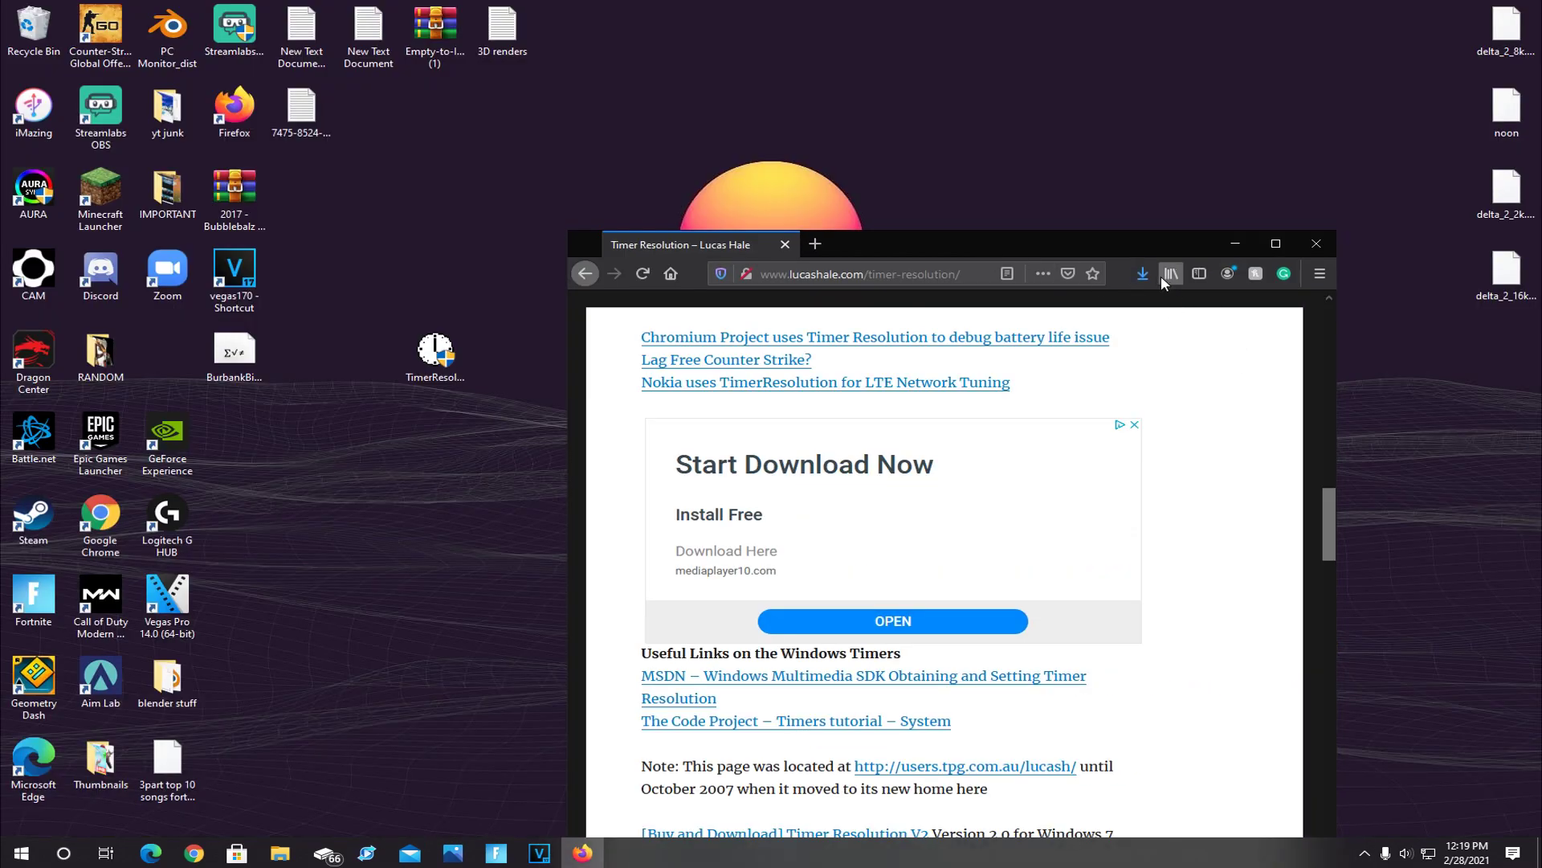
{"action": "left_click", "coordinate": [777, 173]}
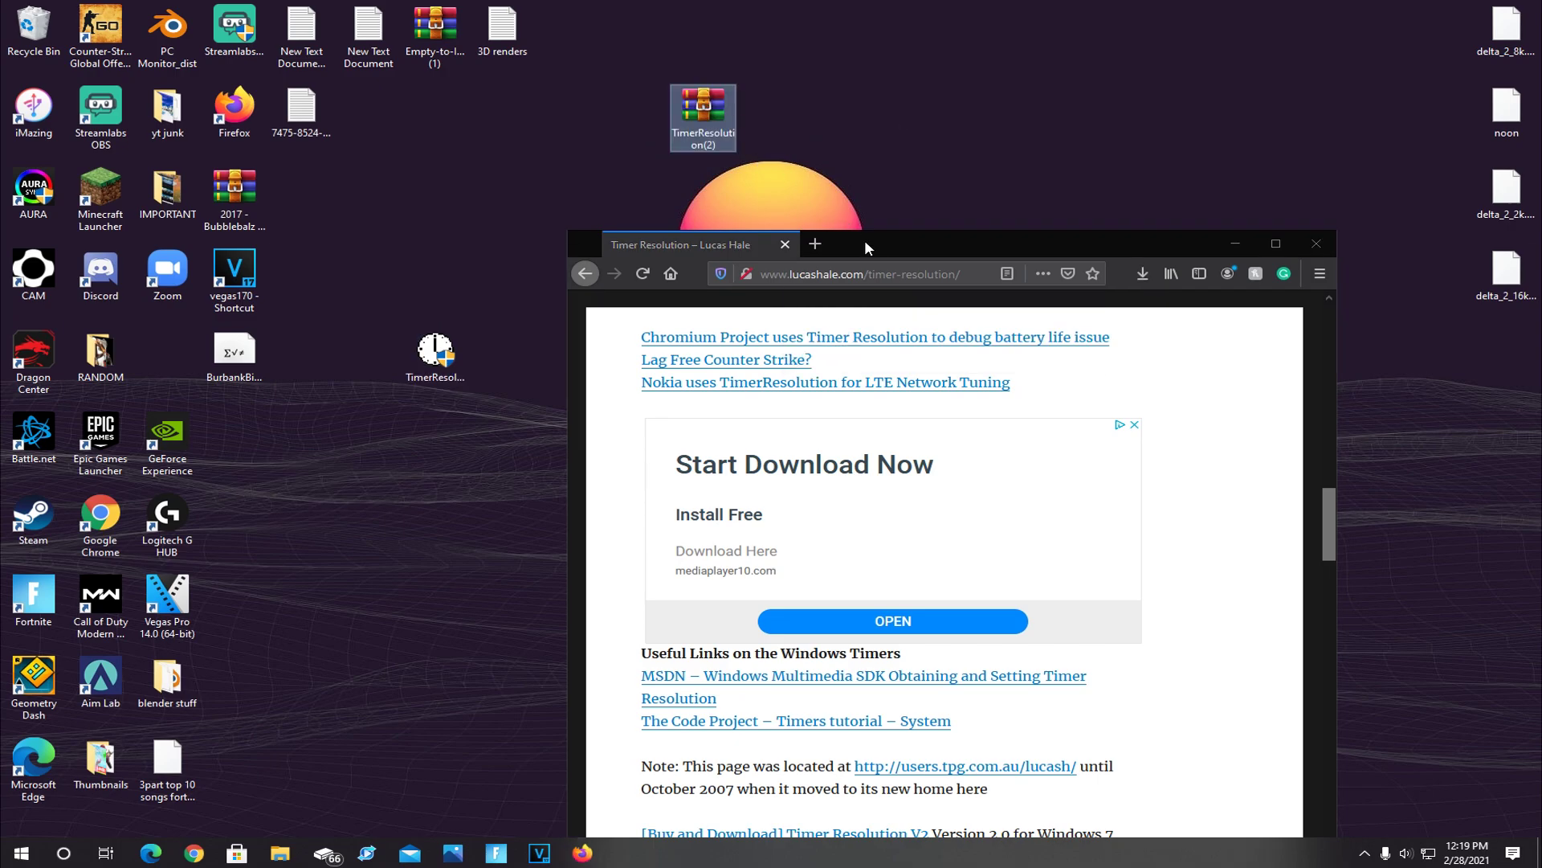
{"action": "left_click_drag", "start_coordinate": [864, 239], "coordinate": [865, 409]}
{"action": "left_click", "coordinate": [1238, 418]}
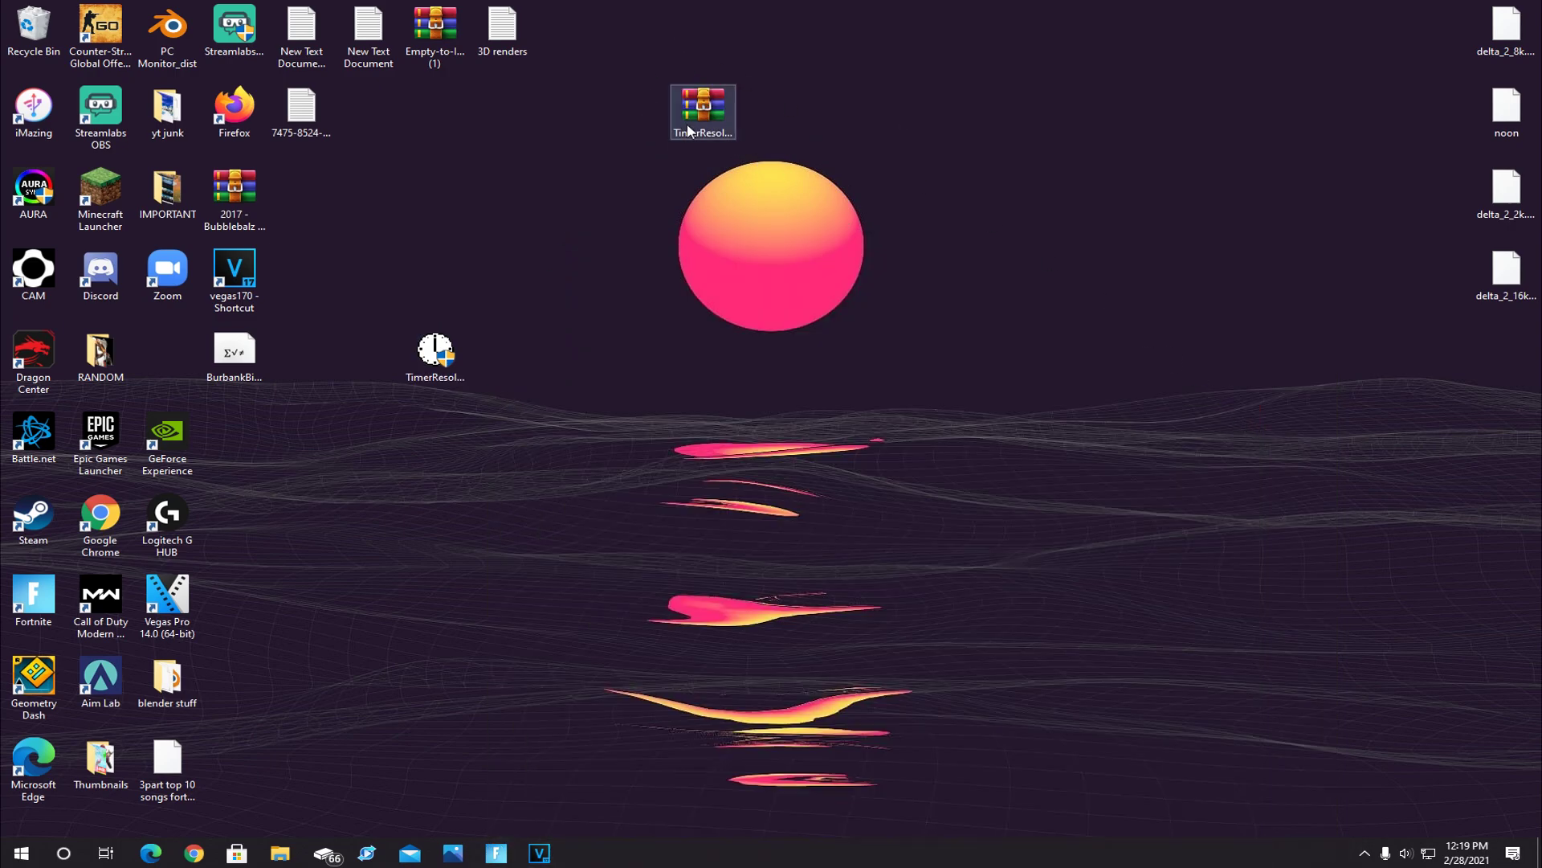
{"action": "left_click_drag", "start_coordinate": [670, 192], "coordinate": [631, 184]}
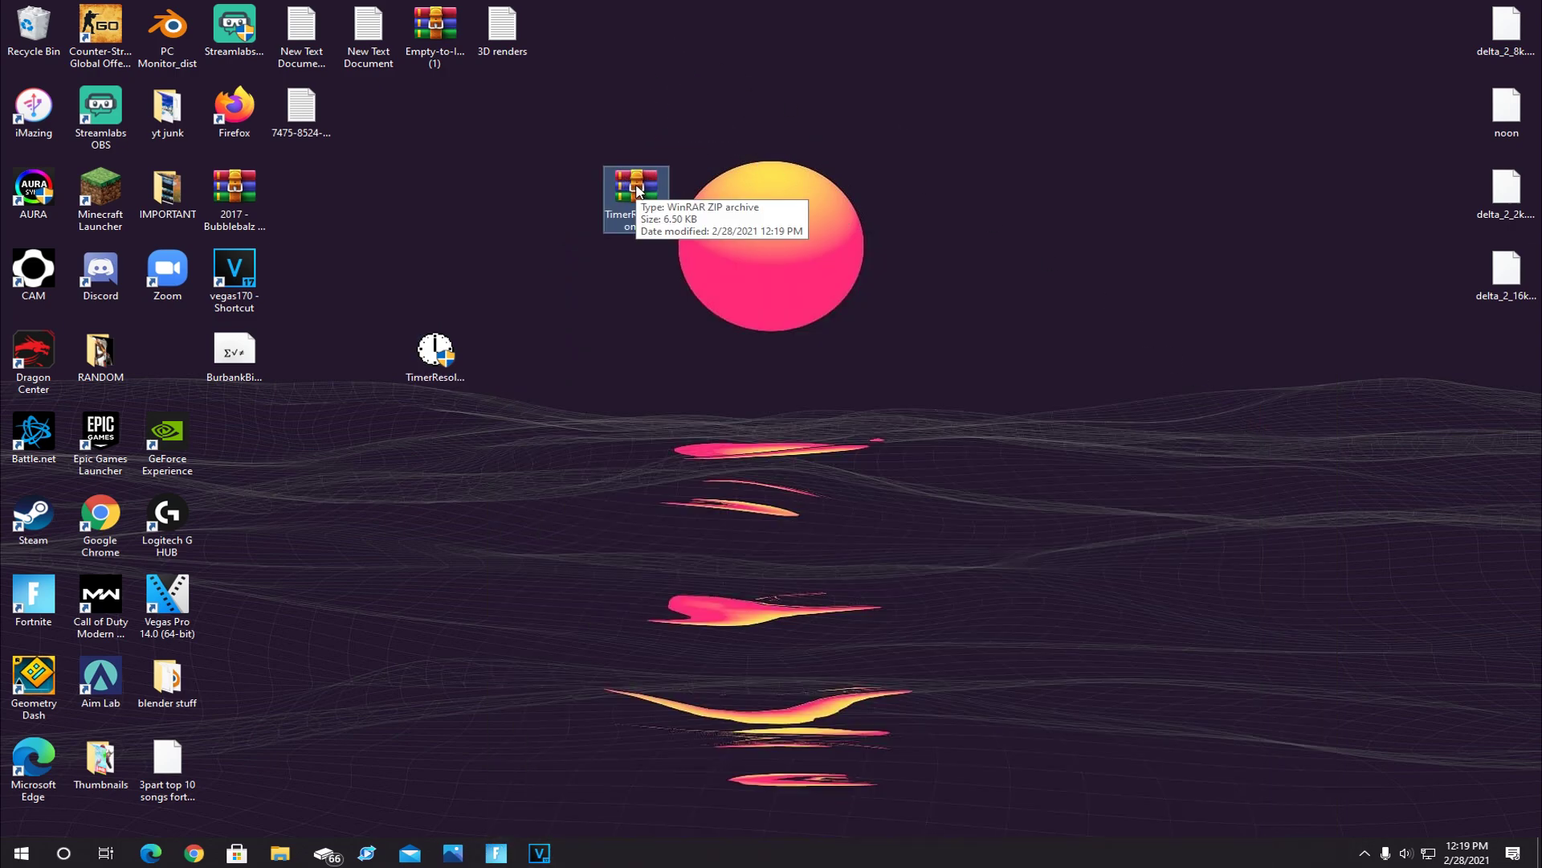
- Extract the zip here with WinRAR, keep the existing TimerResolution.exe, and dismiss the error message
{"action": "right_click", "coordinate": [638, 190]}
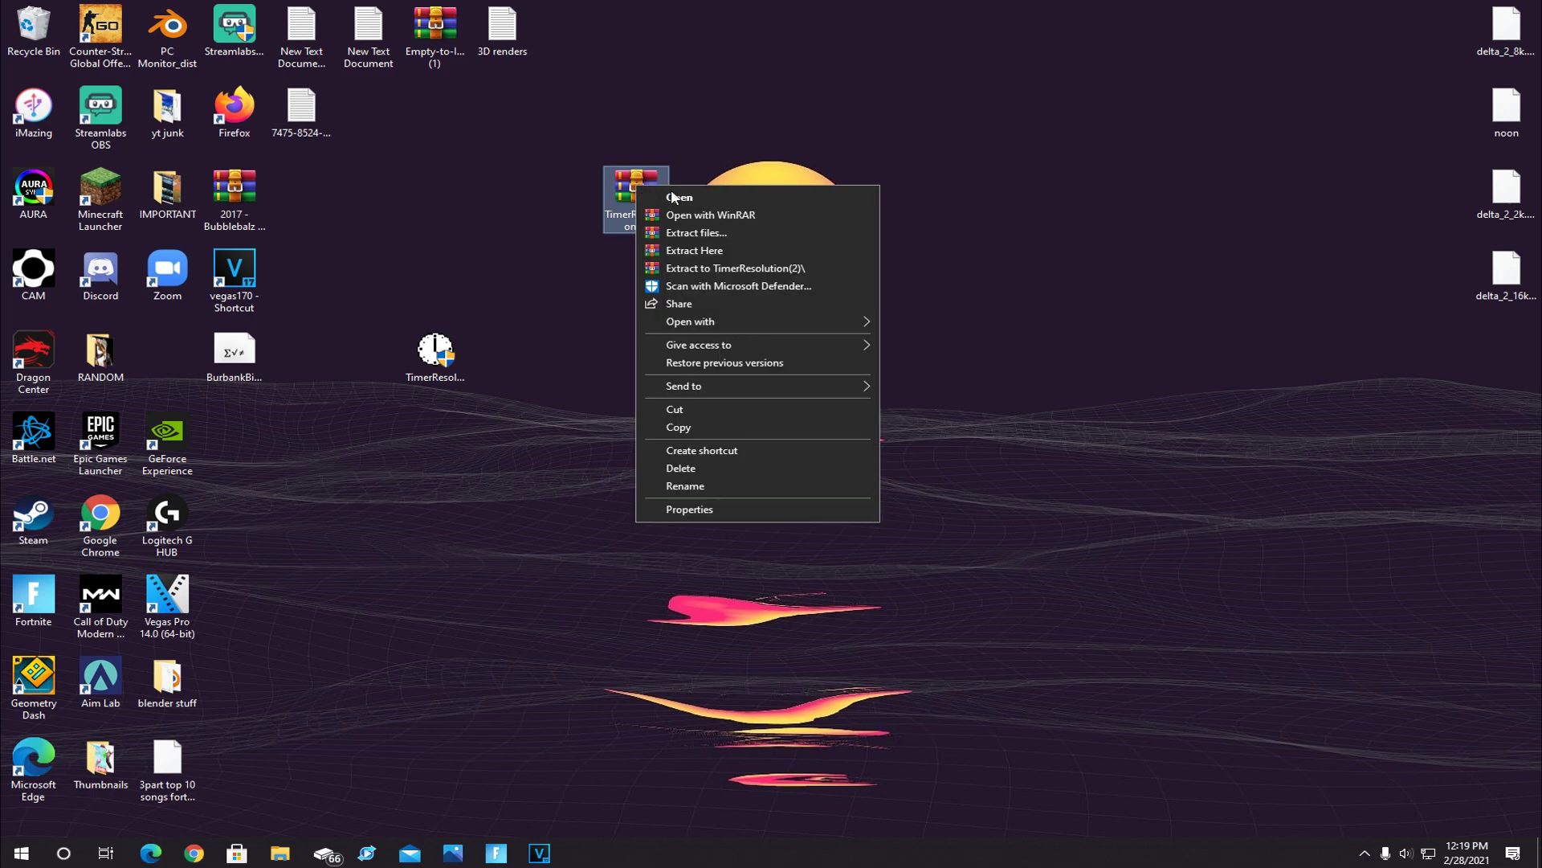
{"action": "left_click", "coordinate": [724, 249]}
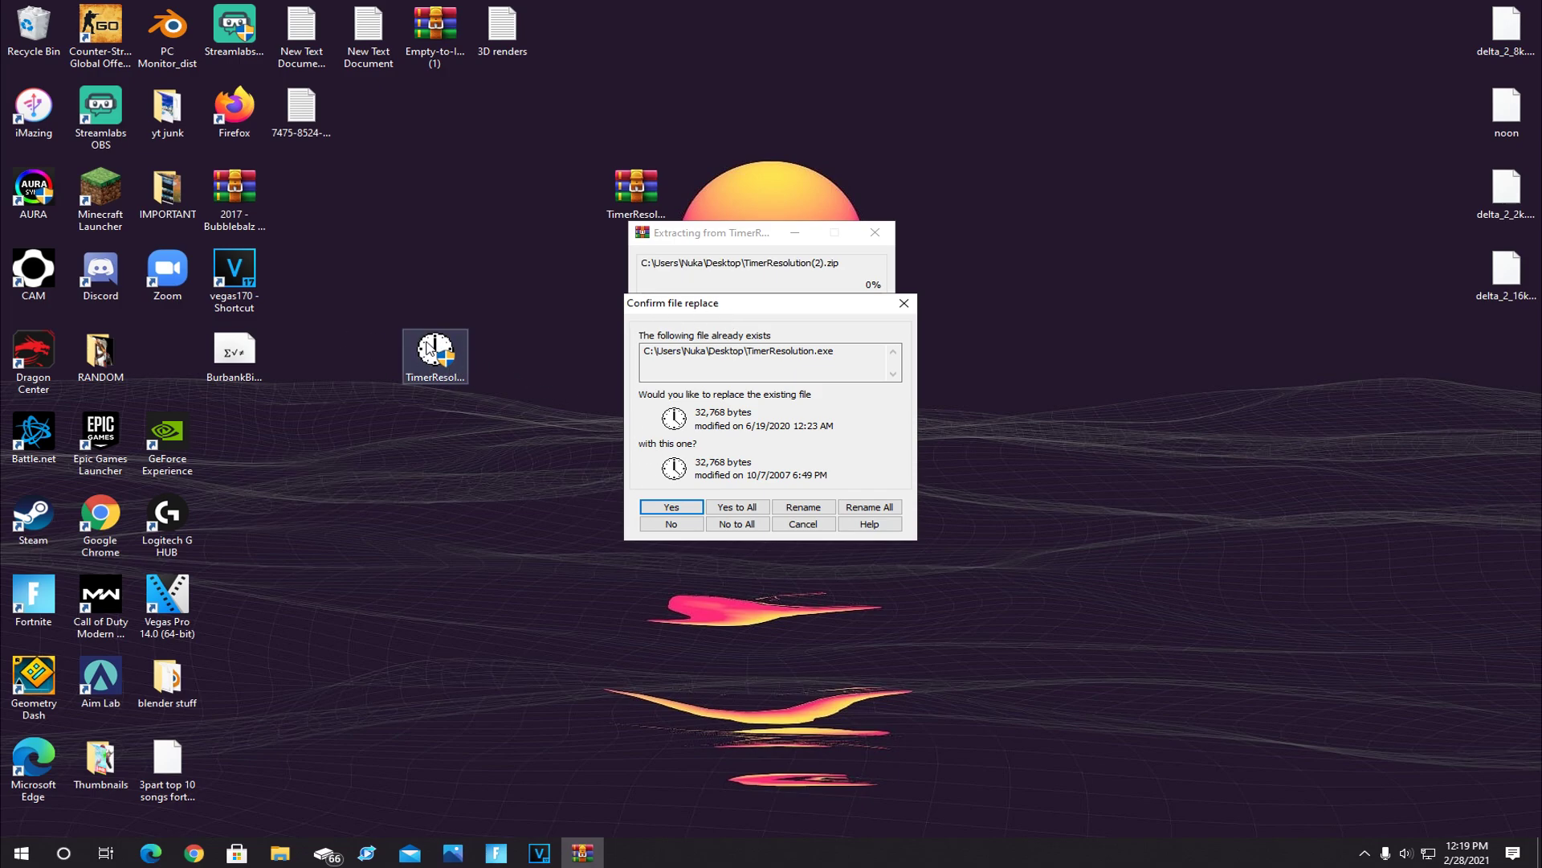
{"action": "left_click", "coordinate": [904, 302]}
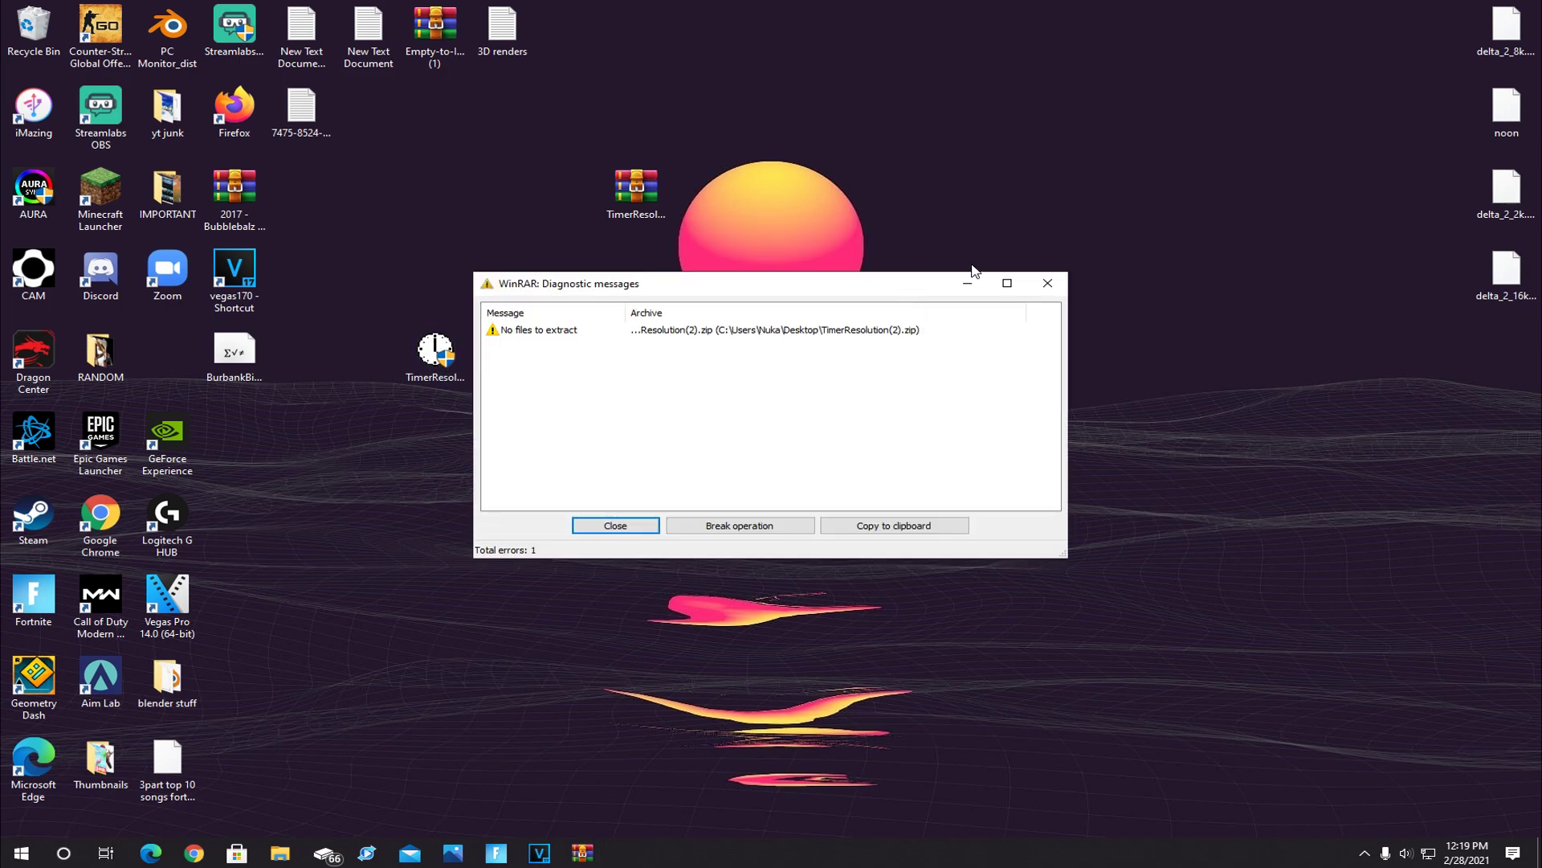
{"action": "left_click", "coordinate": [1048, 282]}
{"action": "left_click_drag", "start_coordinate": [449, 356], "coordinate": [480, 355]}
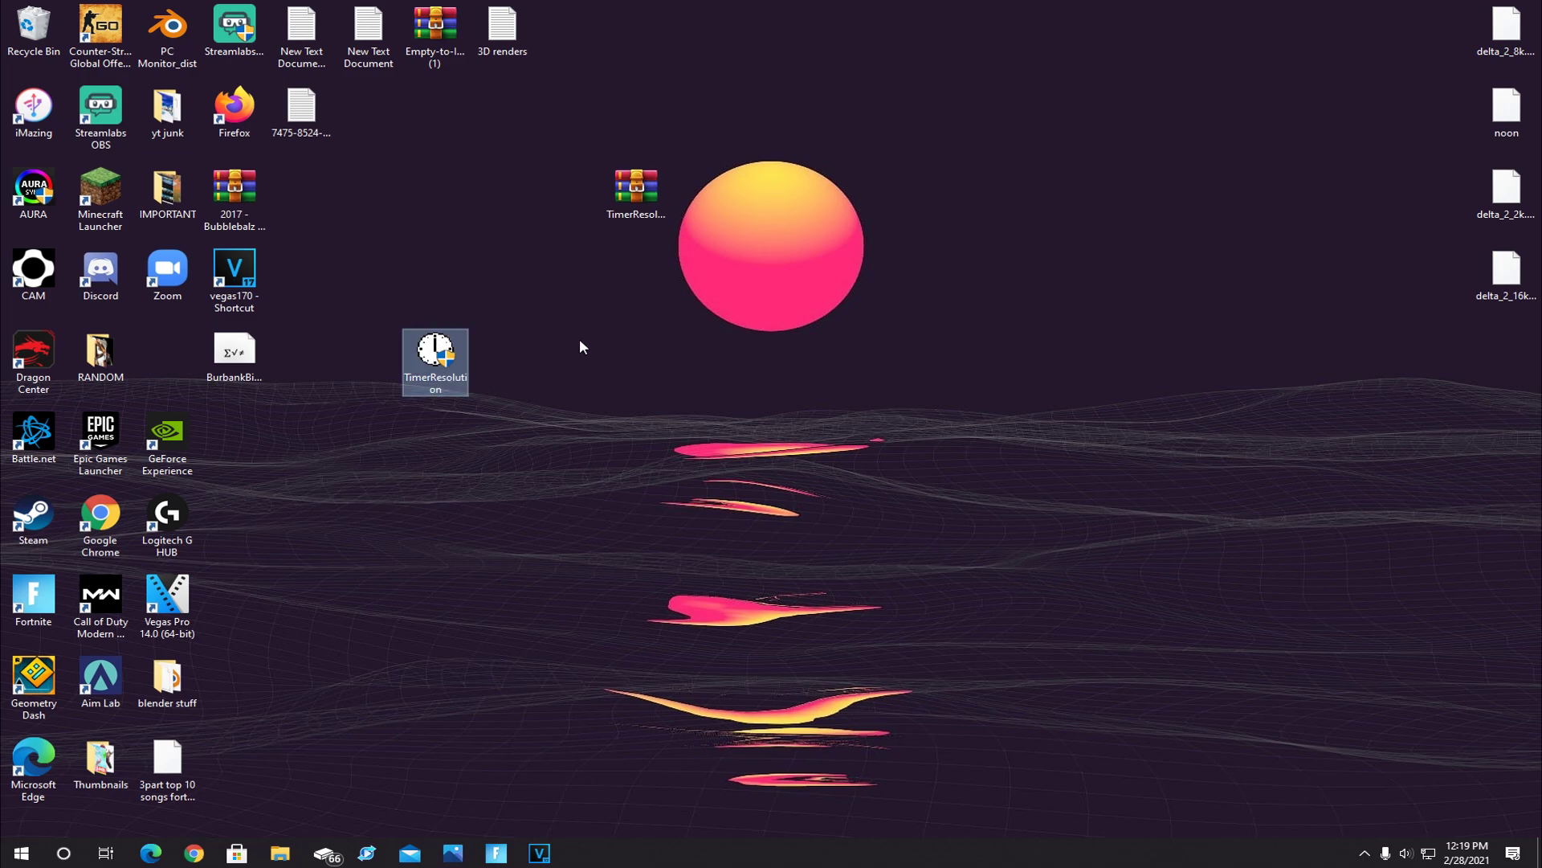
- Set TimerResolution.exe to Windows Vista compatibility mode as administrator and apply the properties
{"action": "right_click", "coordinate": [433, 352]}
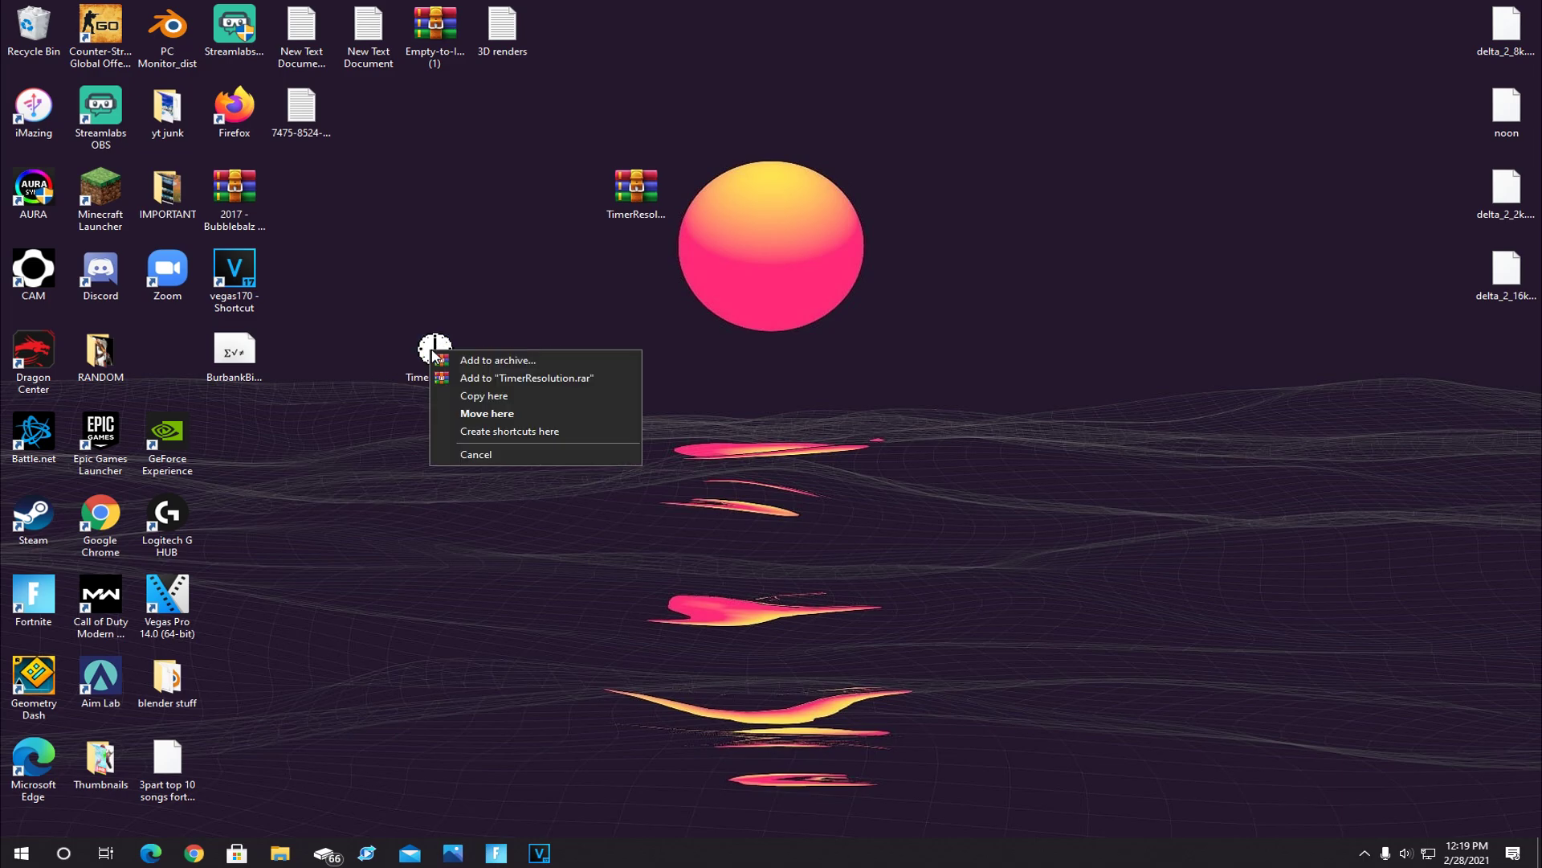
{"action": "left_click", "coordinate": [427, 341]}
{"action": "right_click", "coordinate": [425, 339]}
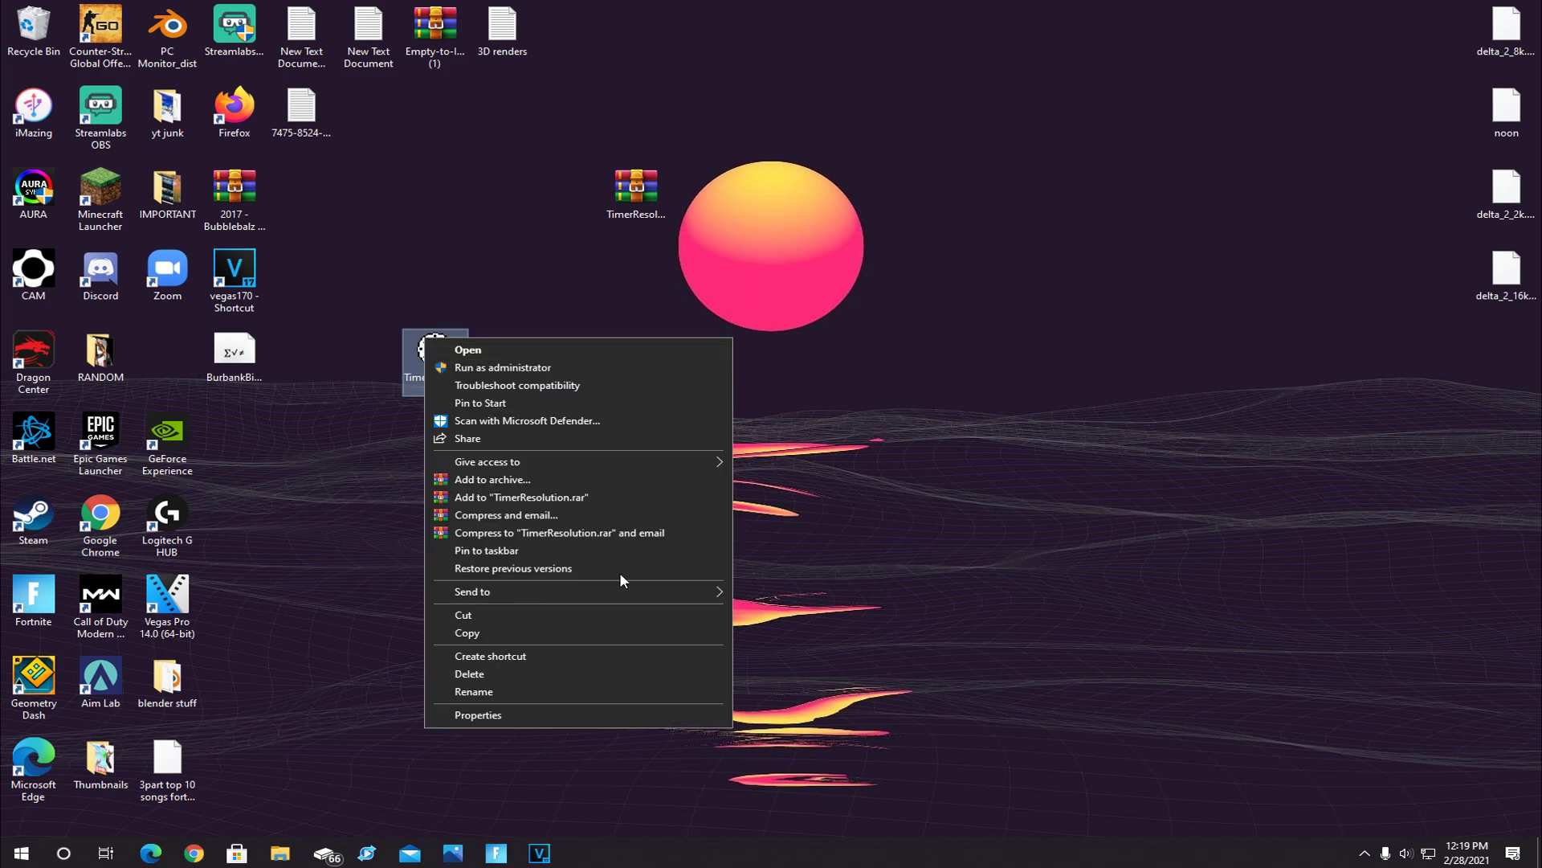
{"action": "left_click", "coordinate": [498, 716]}
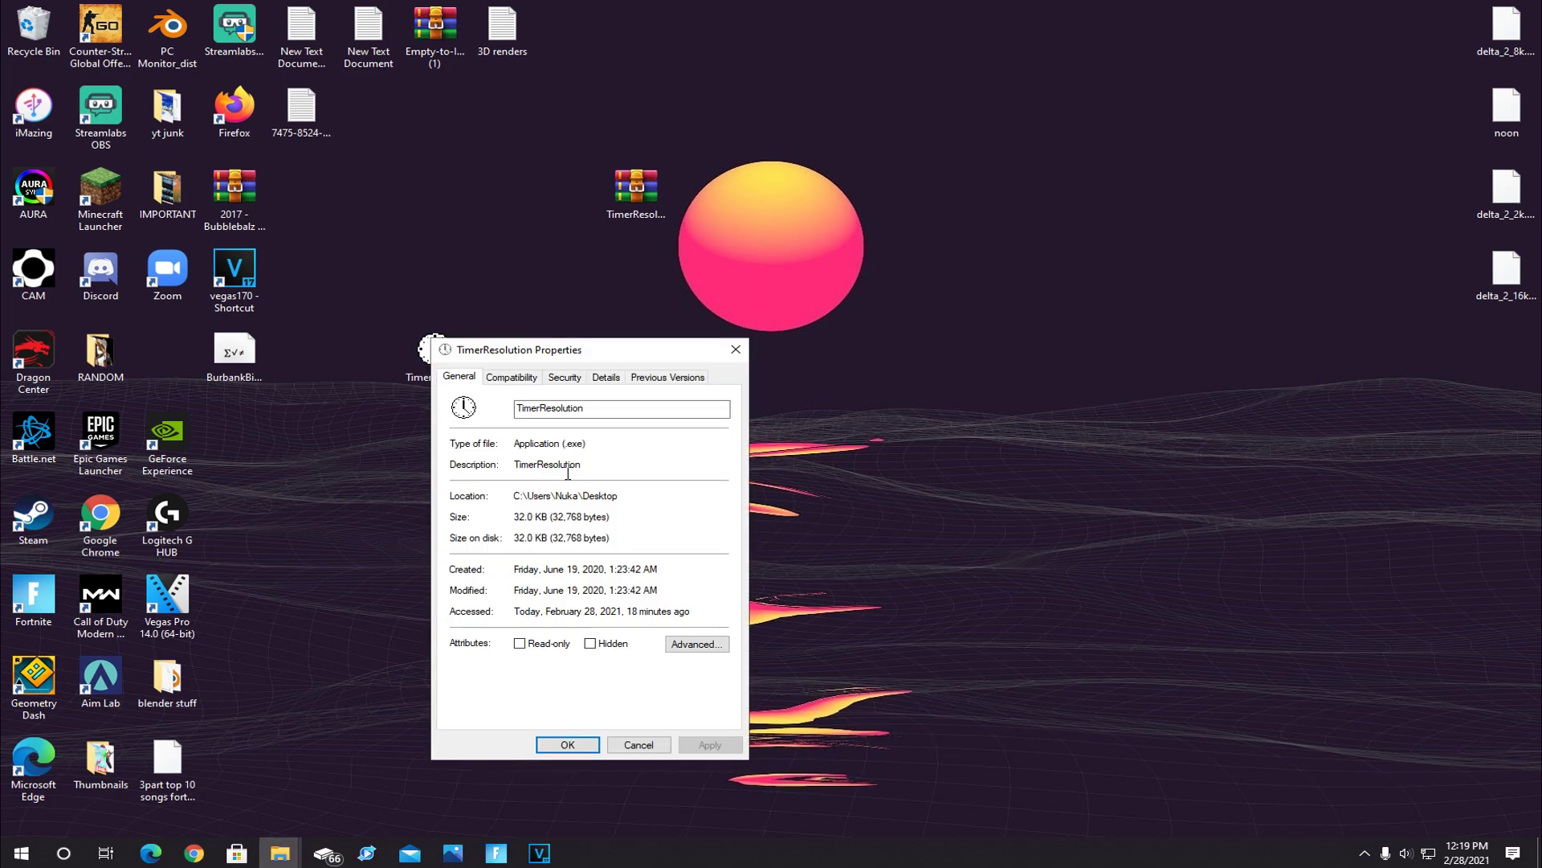
{"action": "left_click", "coordinate": [529, 379]}
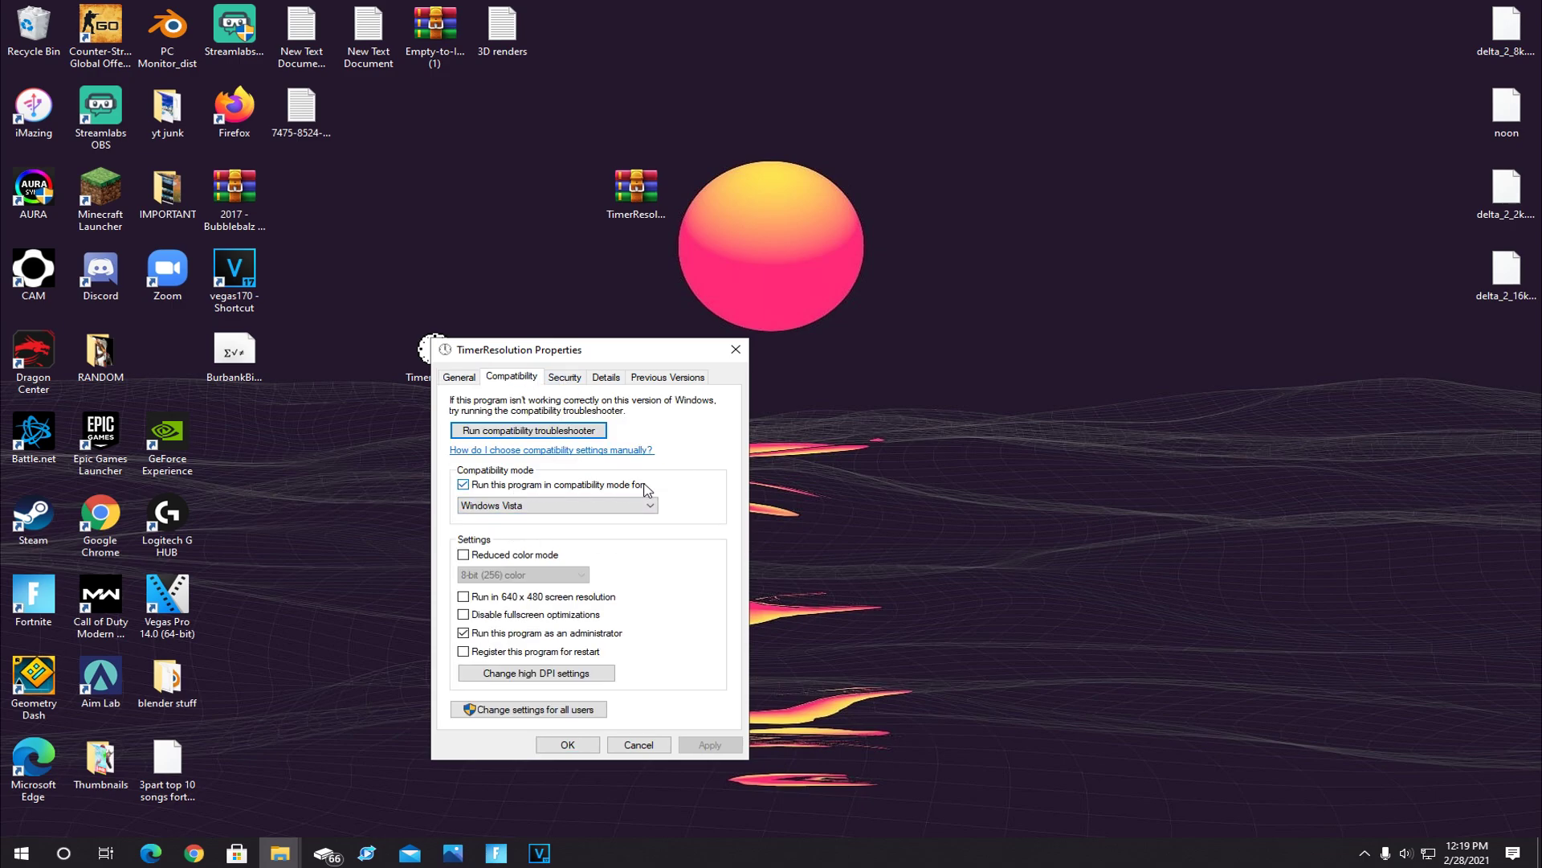
{"action": "left_click", "coordinate": [529, 508]}
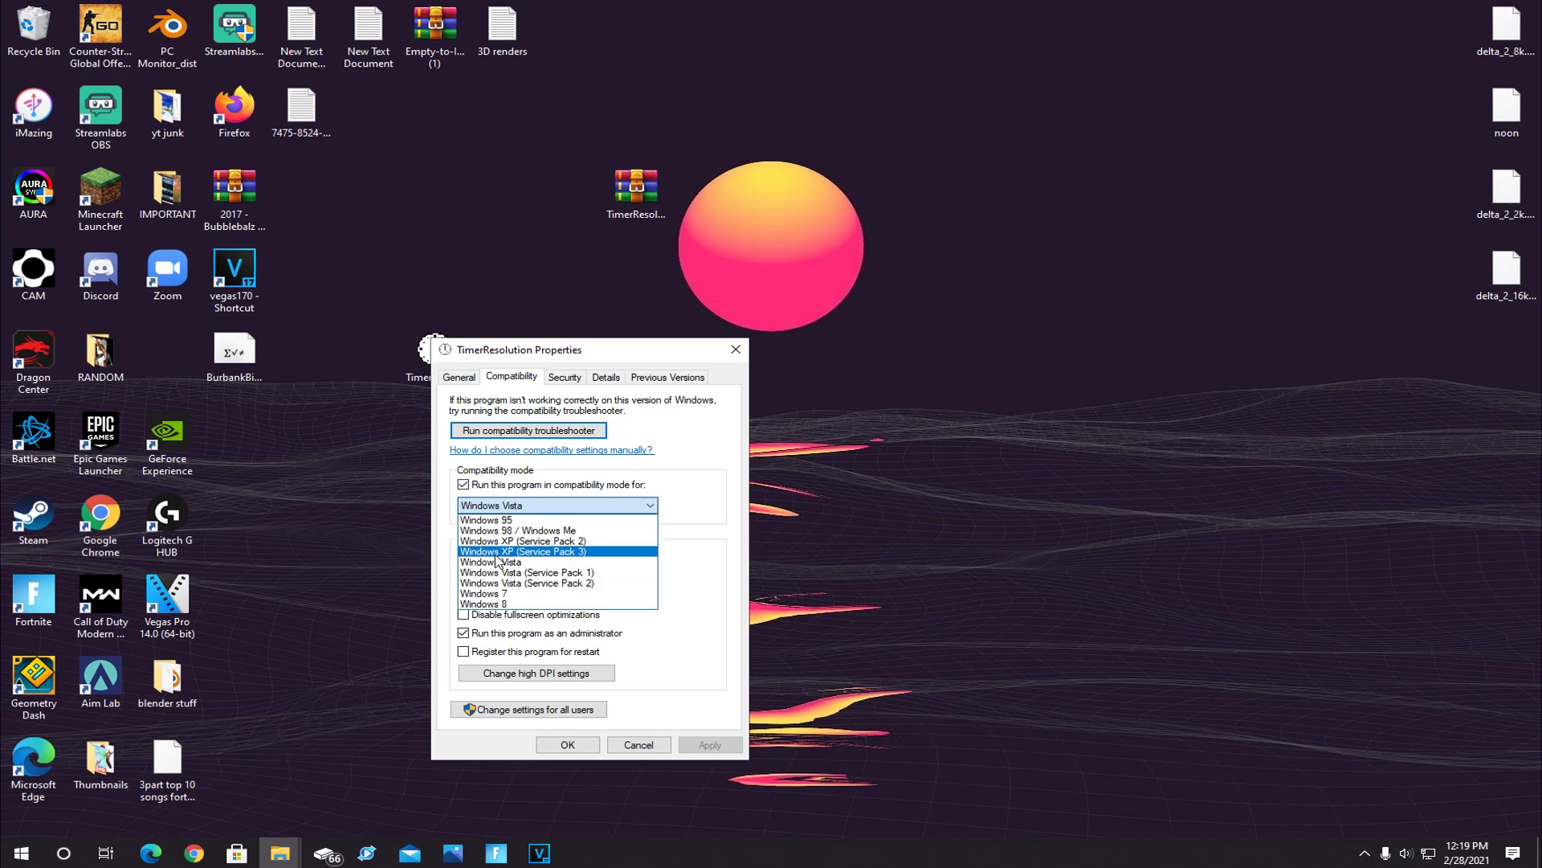
{"action": "left_click", "coordinate": [507, 567]}
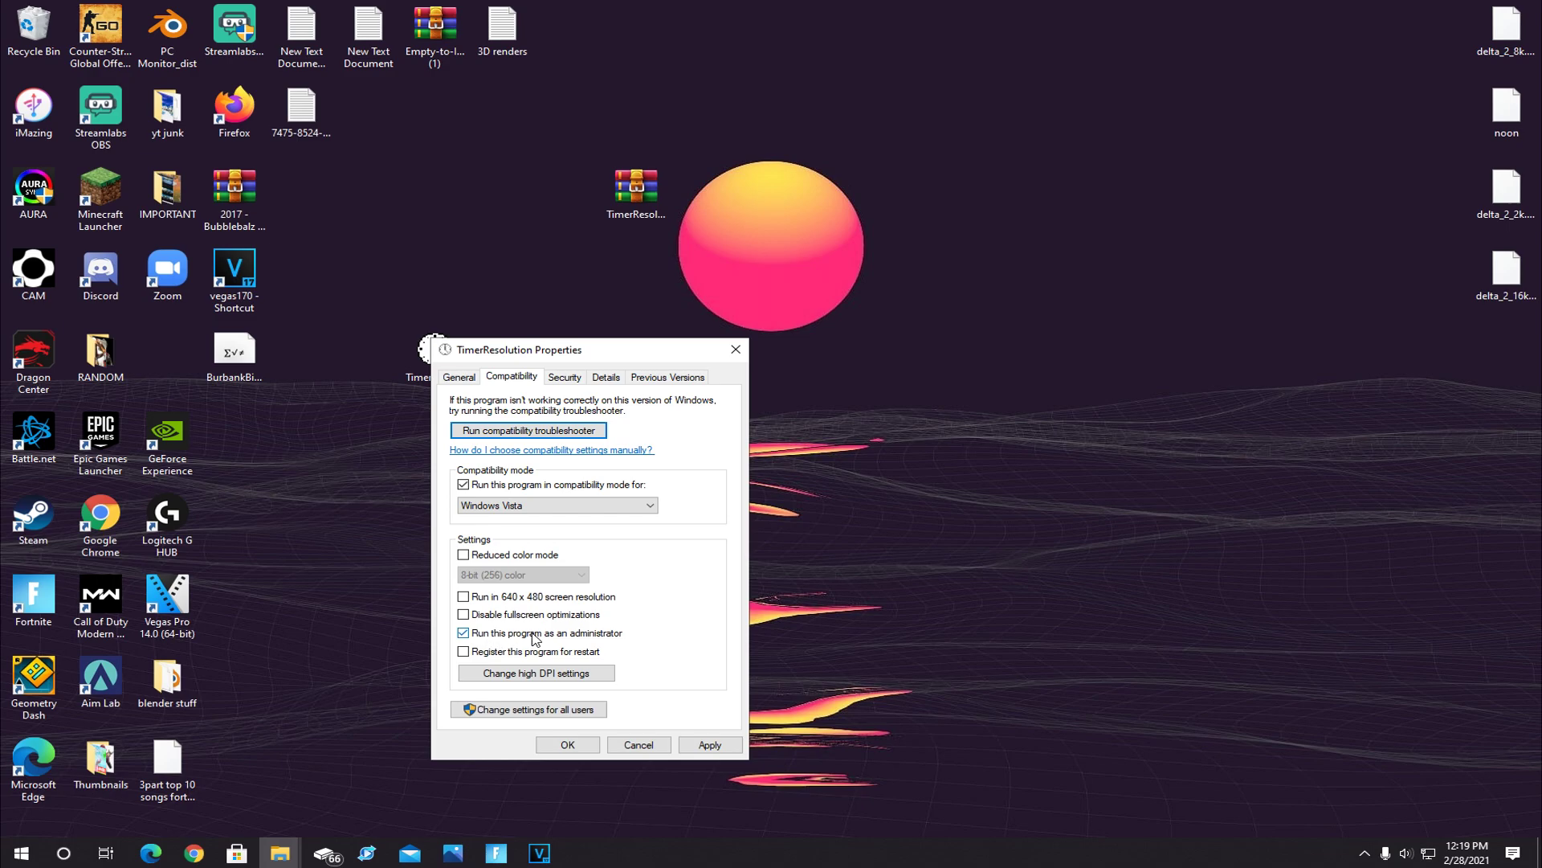
{"action": "left_click", "coordinate": [709, 746]}
{"action": "left_click", "coordinate": [572, 747]}
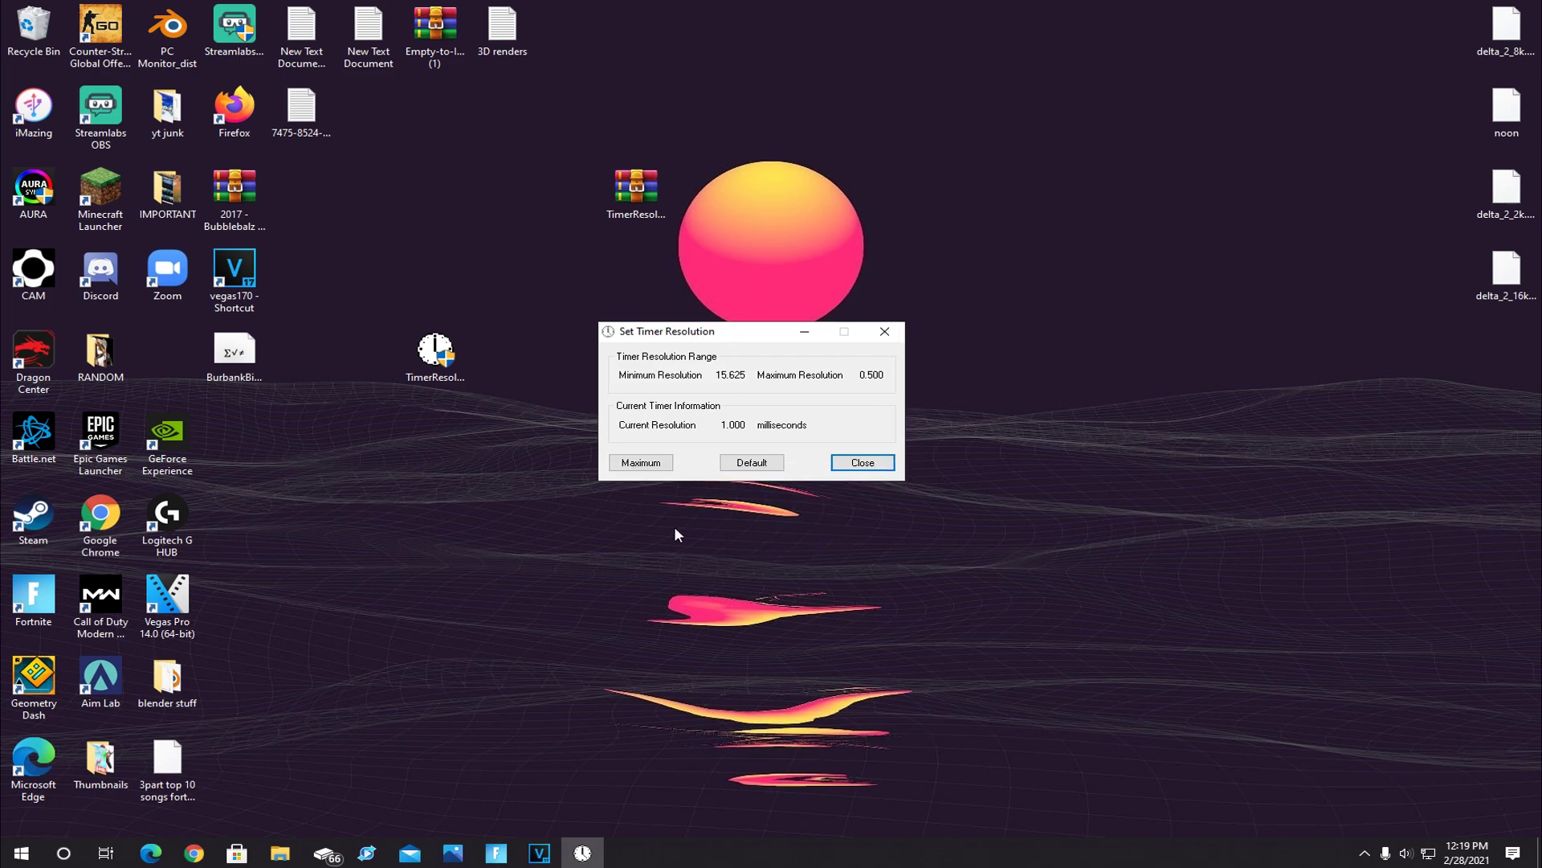
- Set TimerResolution to Maximum (0.499 ms), minimize it, and return to Fortnite's video settings
{"action": "left_click", "coordinate": [643, 464]}
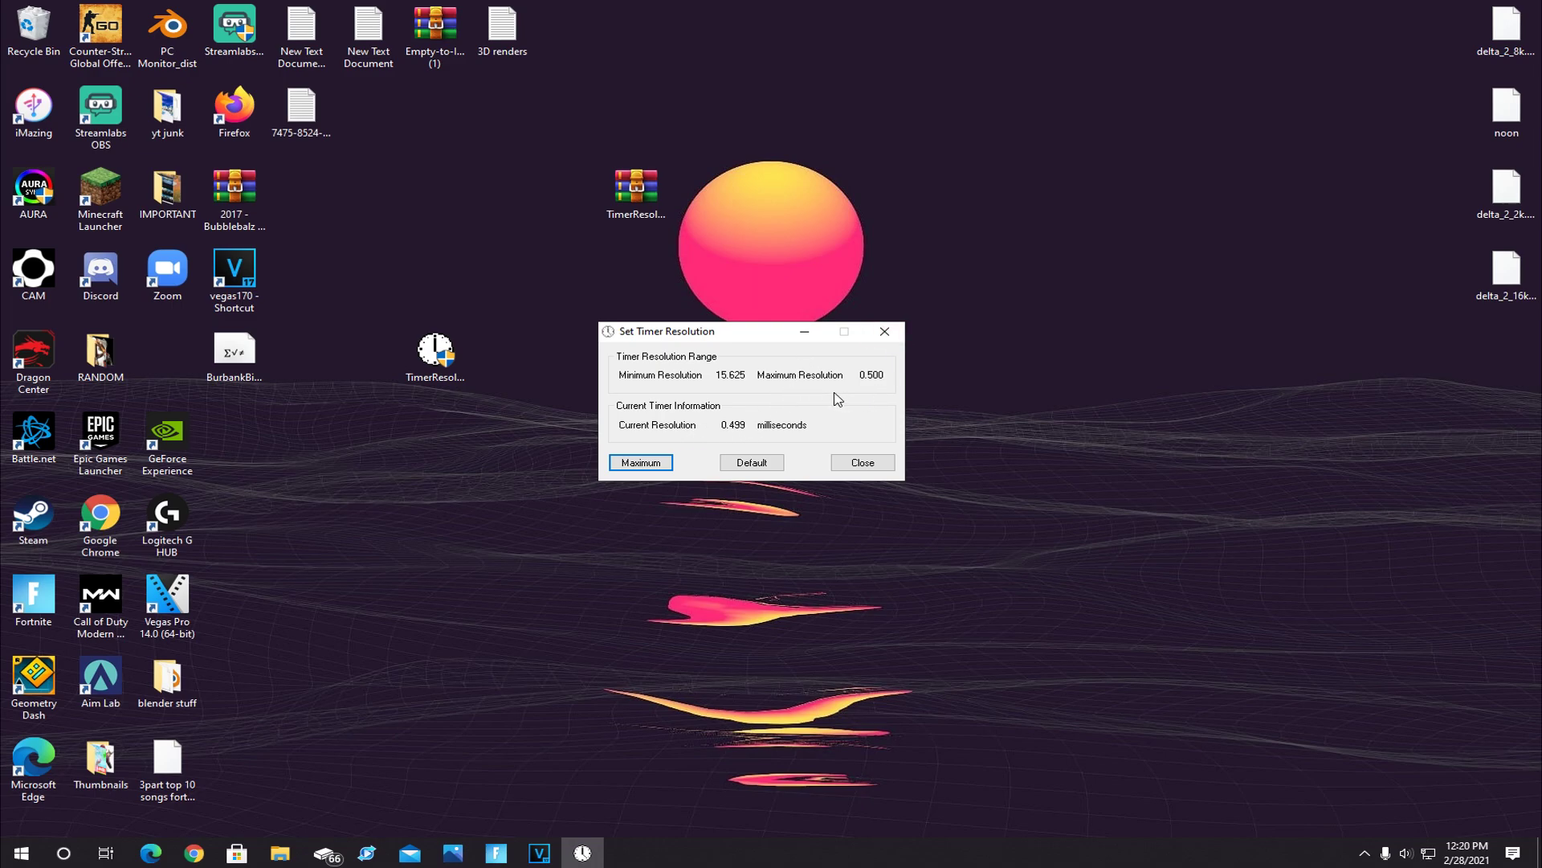
{"action": "left_click", "coordinate": [802, 332]}
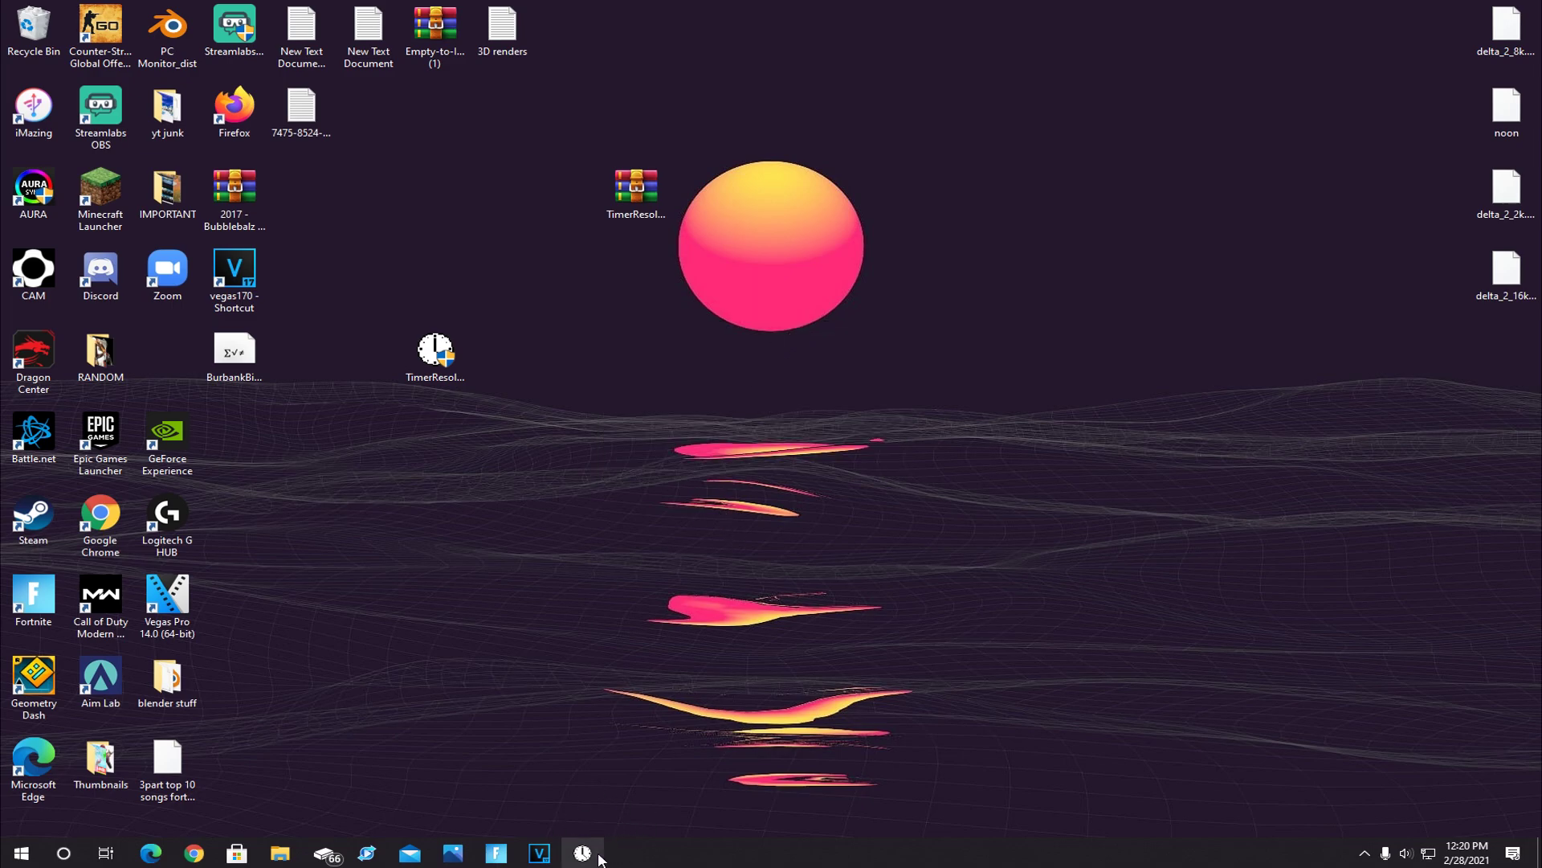
{"action": "left_click", "coordinate": [497, 853]}
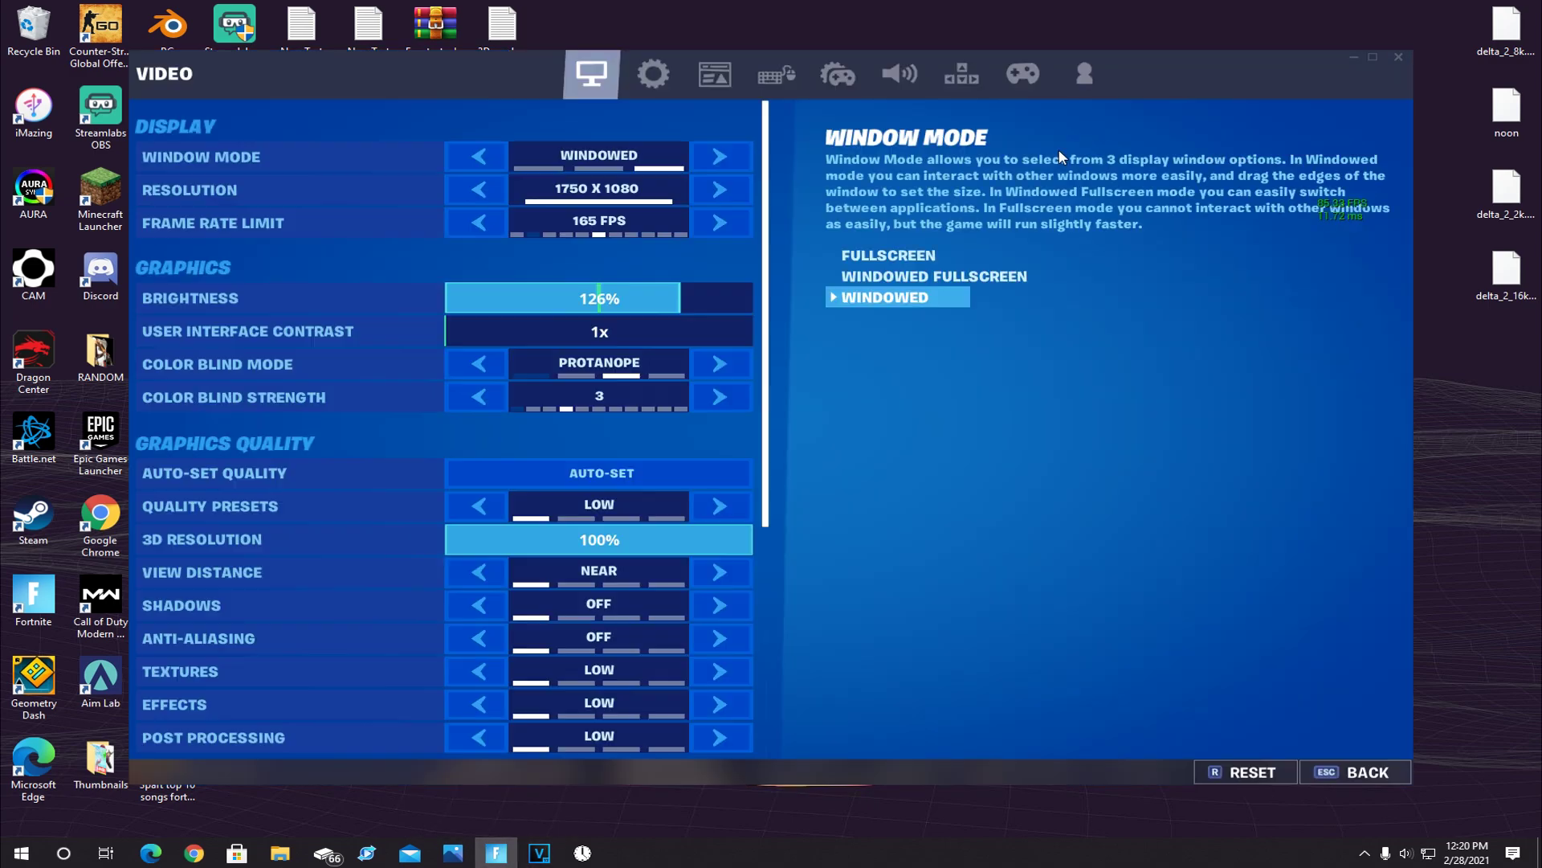
- Set Window Mode to FULLSCREEN, keep the change, and test by building walls and ramps in game
{"action": "left_click", "coordinate": [717, 156]}
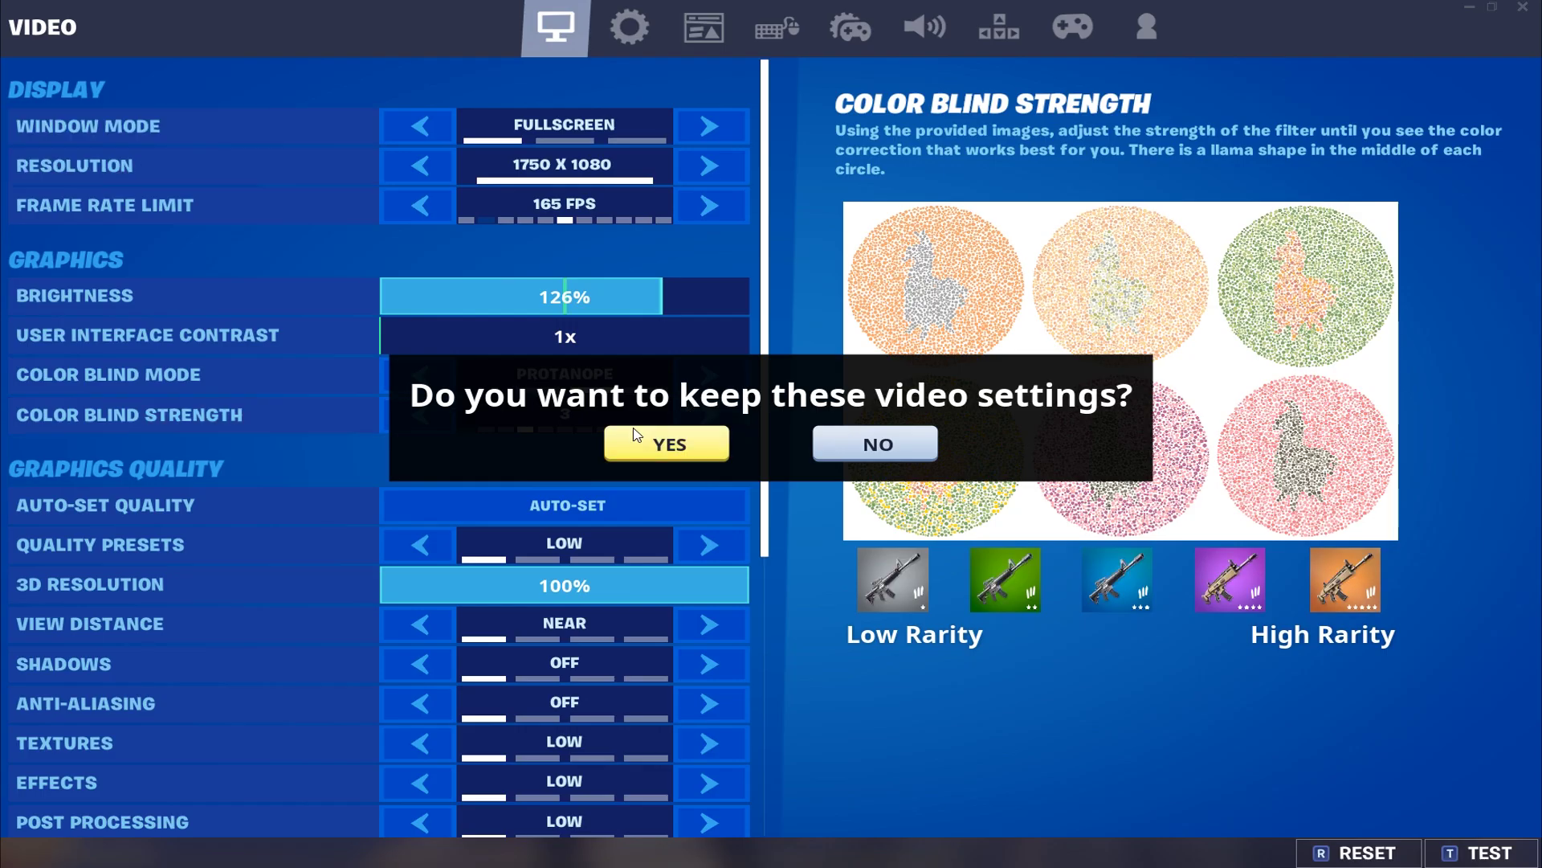
{"action": "left_click", "coordinate": [666, 444]}
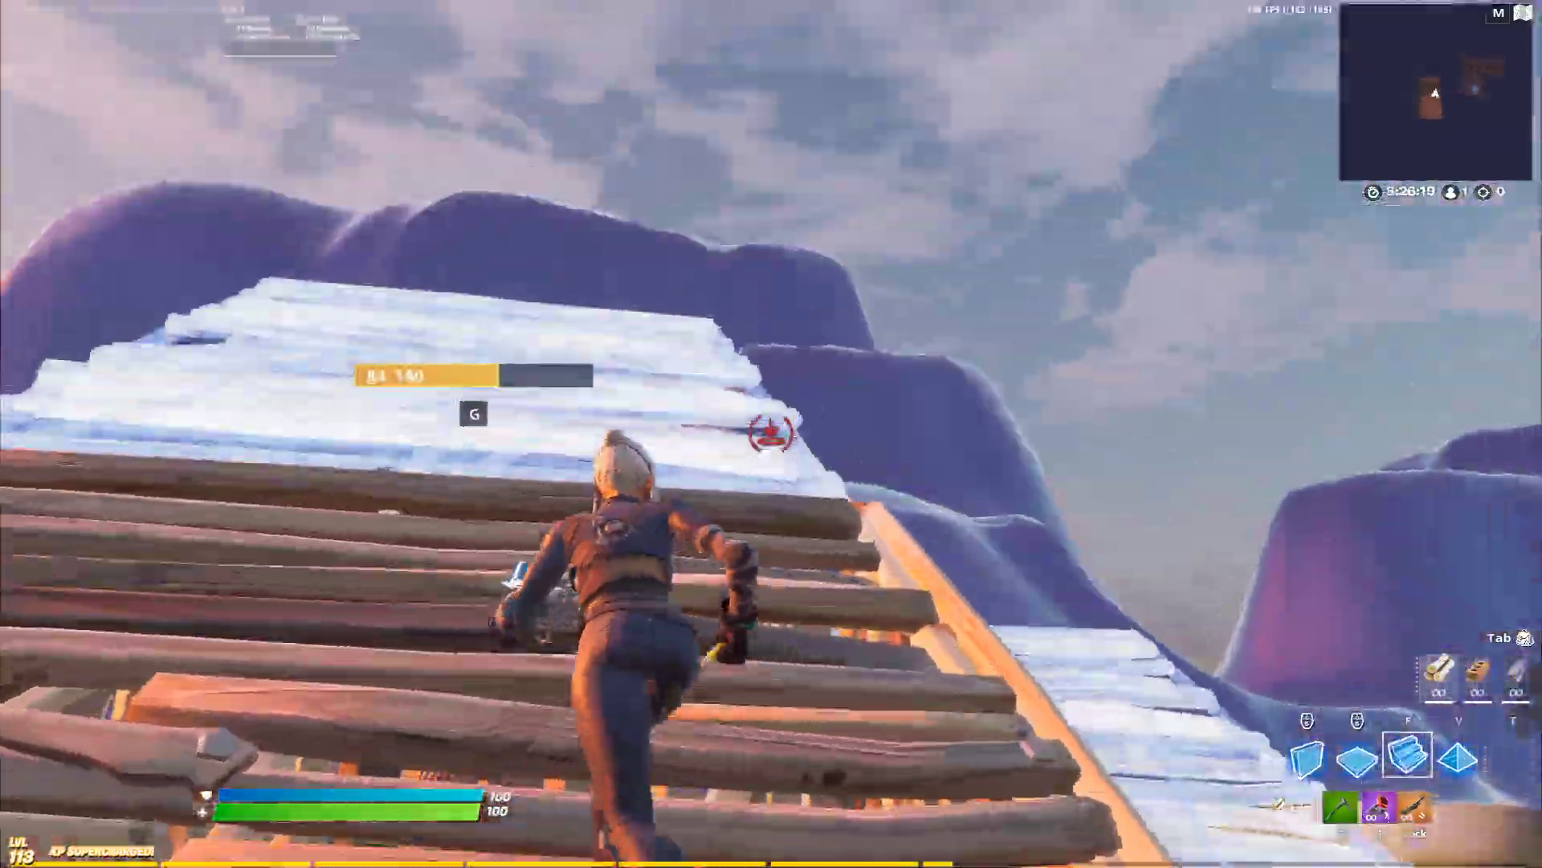
{"action": "left_click", "coordinate": [771, 433]}
{"action": "left_click", "coordinate": [771, 434]}
{"action": "left_click", "coordinate": [771, 434]}
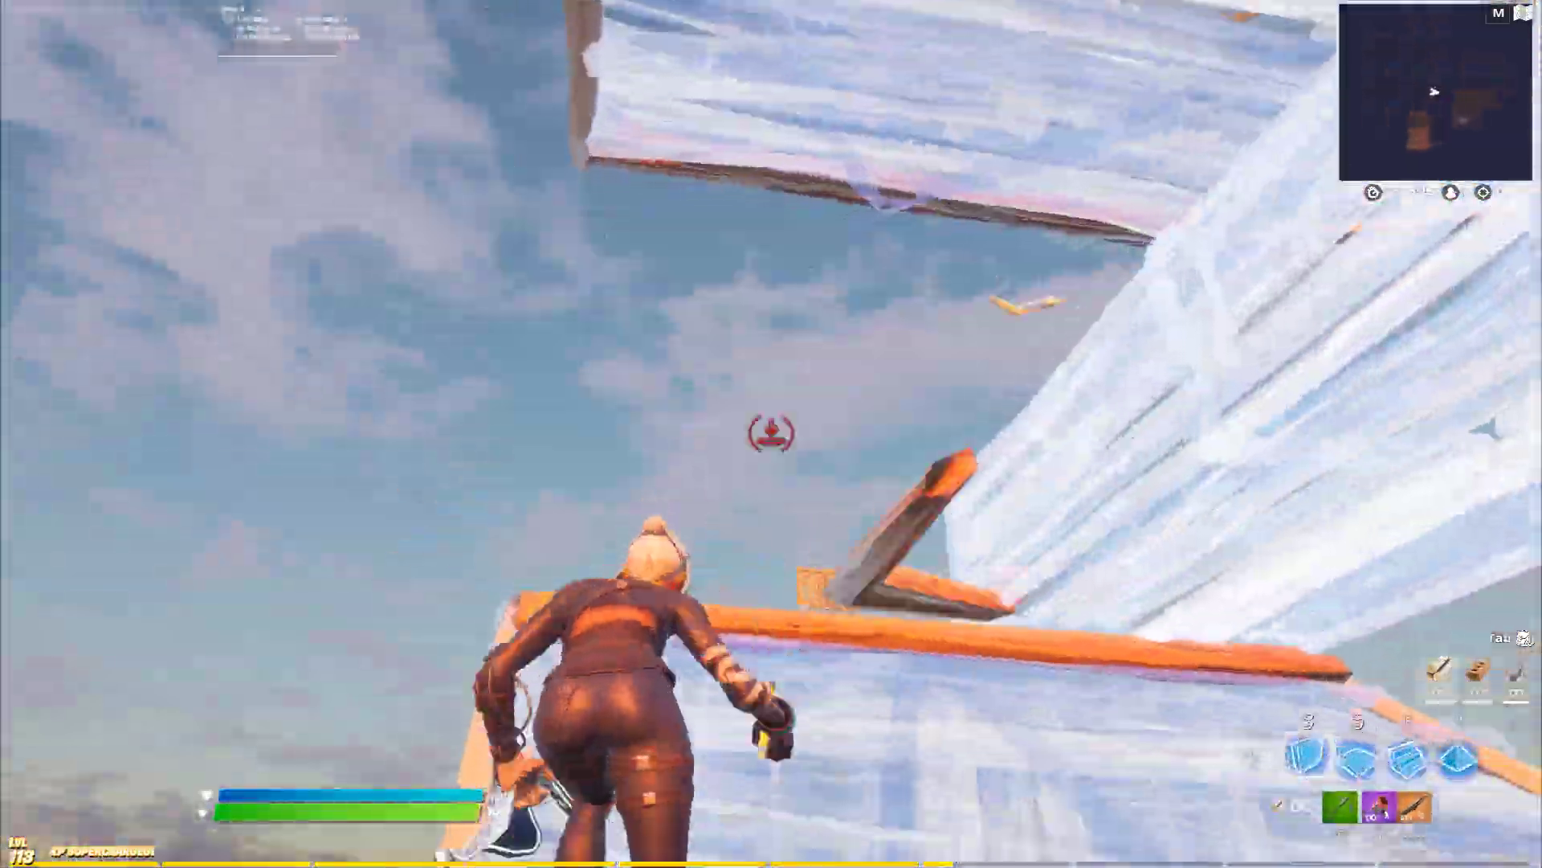
{"action": "left_click", "coordinate": [771, 434]}
{"action": "left_click", "coordinate": [771, 434]}
{"action": "left_click", "coordinate": [772, 433]}
{"action": "left_click", "coordinate": [772, 433]}
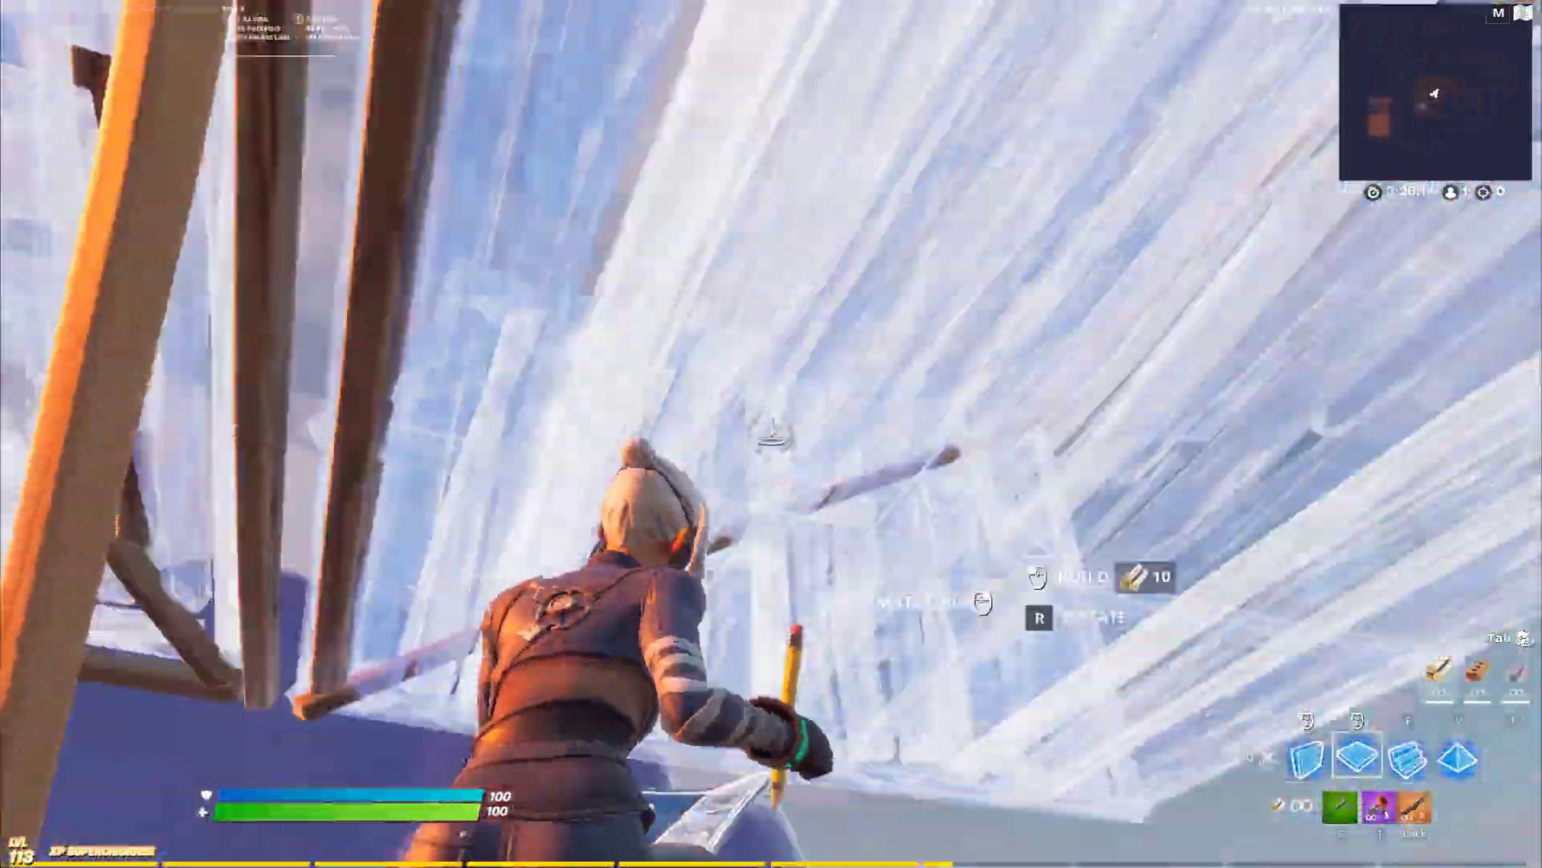
{"action": "left_click", "coordinate": [771, 433]}
{"action": "left_click", "coordinate": [771, 434]}
{"action": "left_click", "coordinate": [771, 433]}
- Keep testing fullscreen by switching pickaxe and build pieces, editing pieces and placing floors overhead
{"action": "key", "text": "c"}
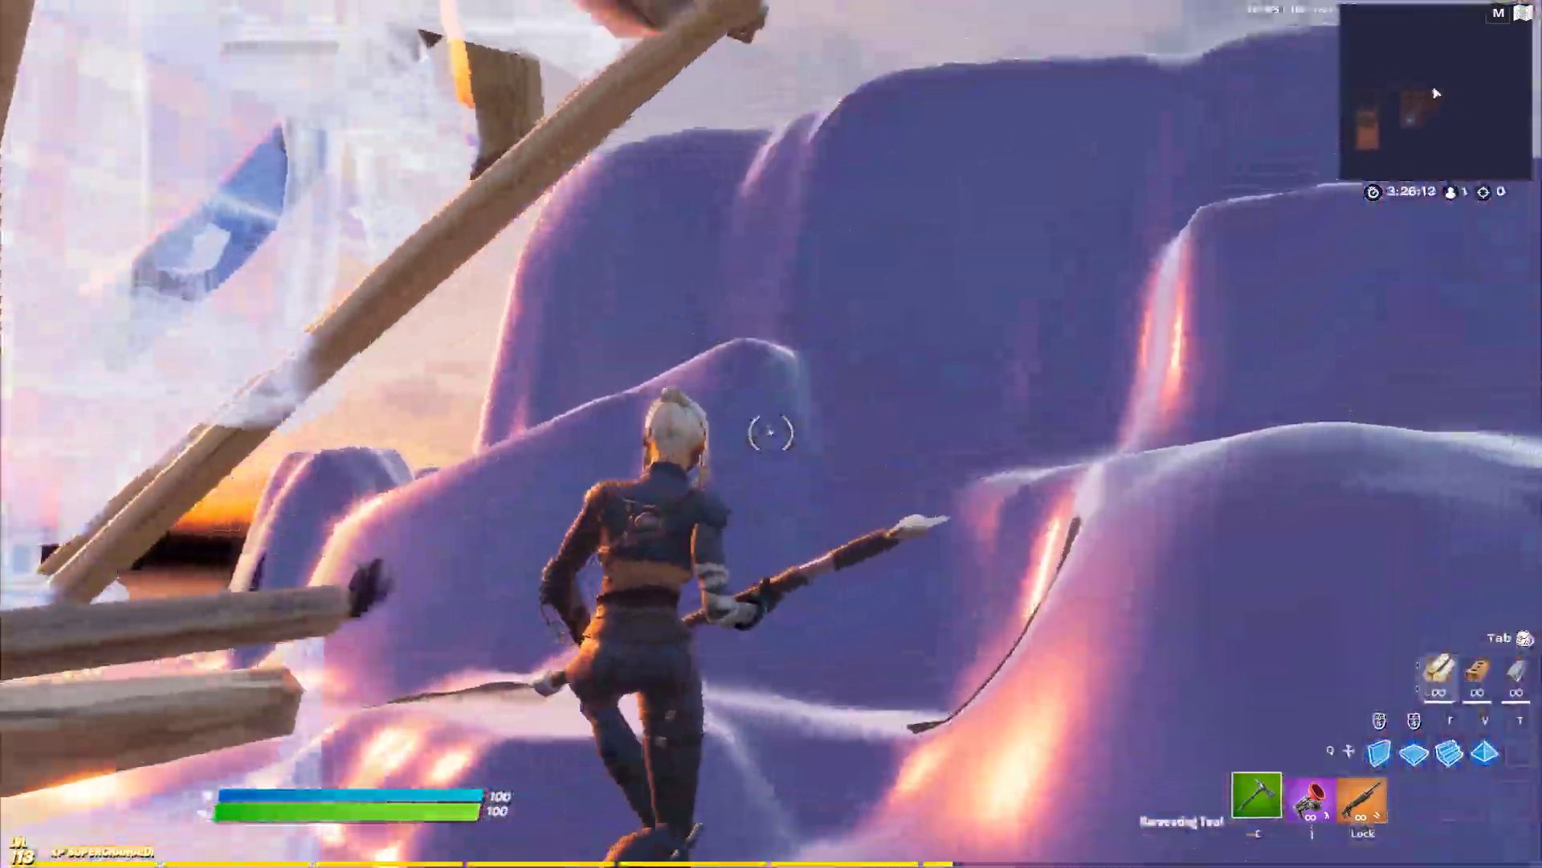
{"action": "key", "text": "q"}
{"action": "left_click", "coordinate": [771, 434]}
{"action": "left_click", "coordinate": [771, 434]}
{"action": "left_click", "coordinate": [771, 434]}
{"action": "left_click", "coordinate": [772, 434]}
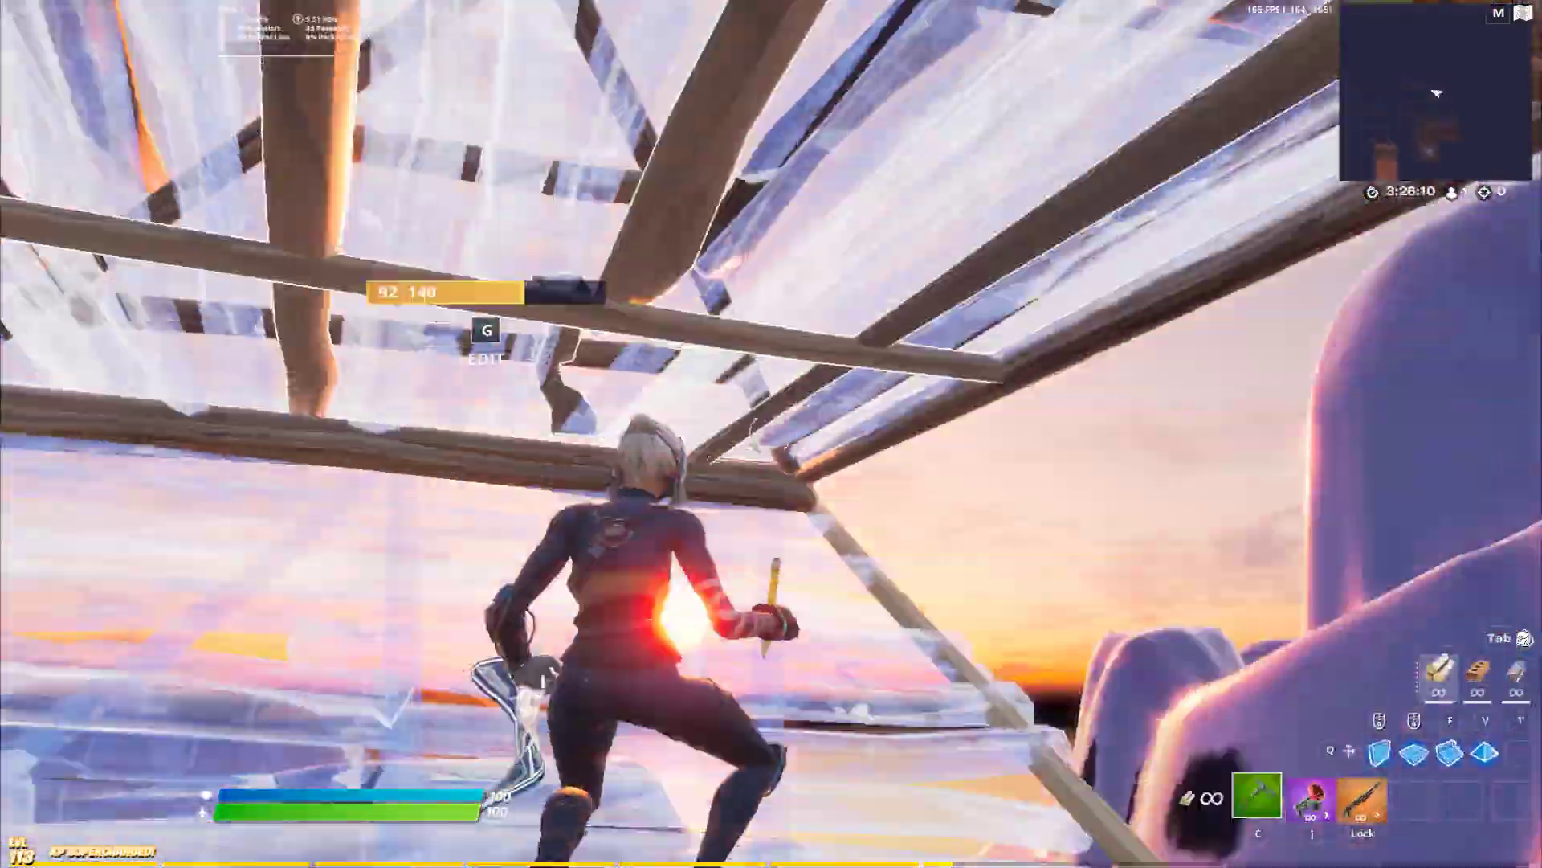
{"action": "key", "text": "g"}
{"action": "left_click", "coordinate": [771, 434]}
{"action": "left_click", "coordinate": [771, 434]}
{"action": "key", "text": "c"}
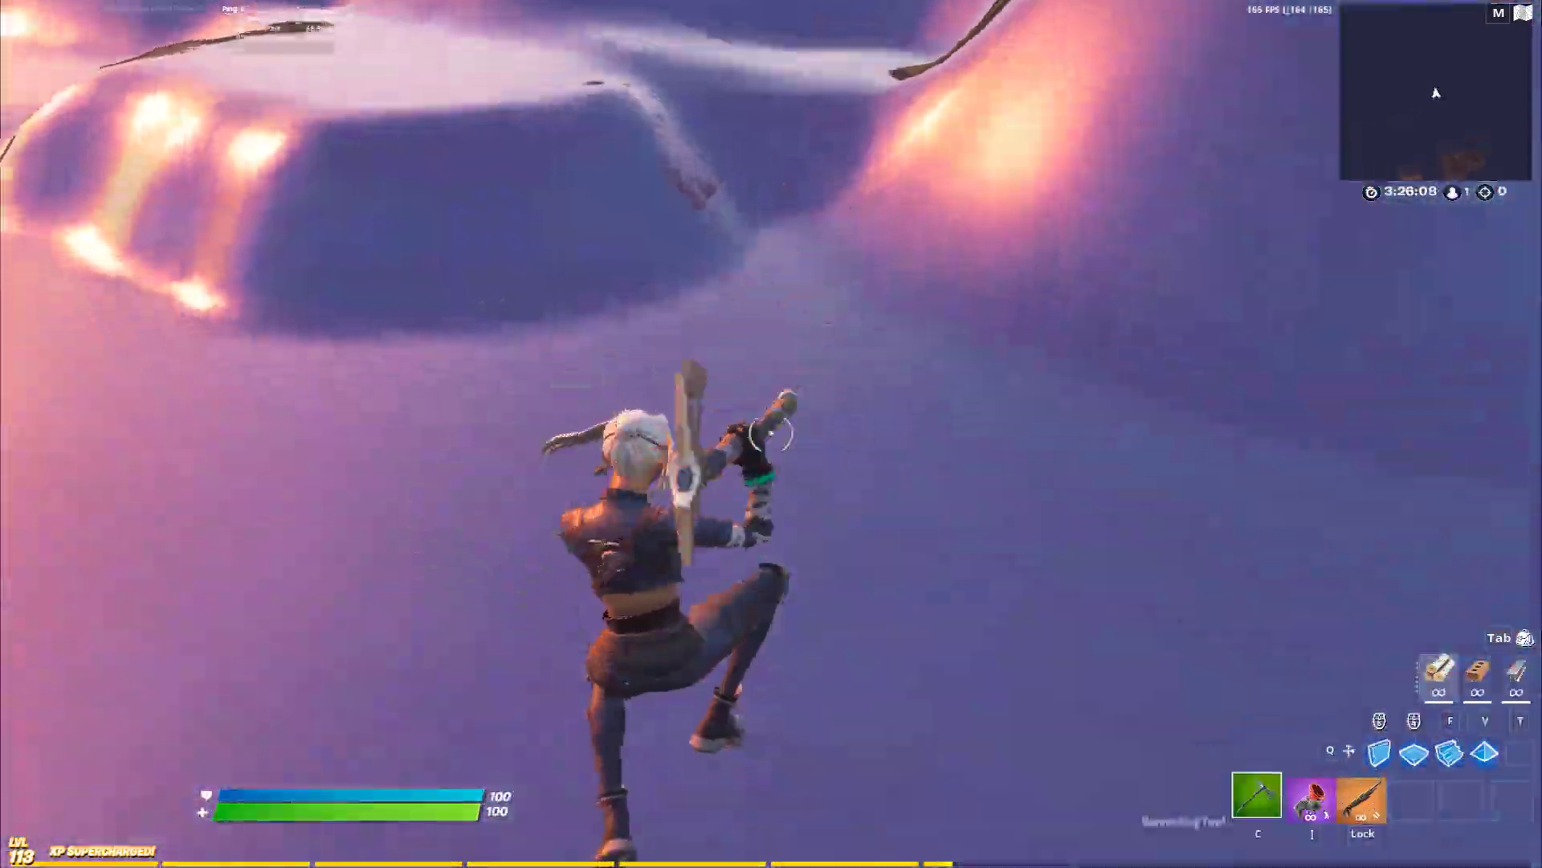
{"action": "key", "text": "q"}
{"action": "left_click", "coordinate": [771, 434]}
{"action": "key", "text": "g"}
{"action": "left_click", "coordinate": [771, 434]}
{"action": "left_click", "coordinate": [771, 433]}
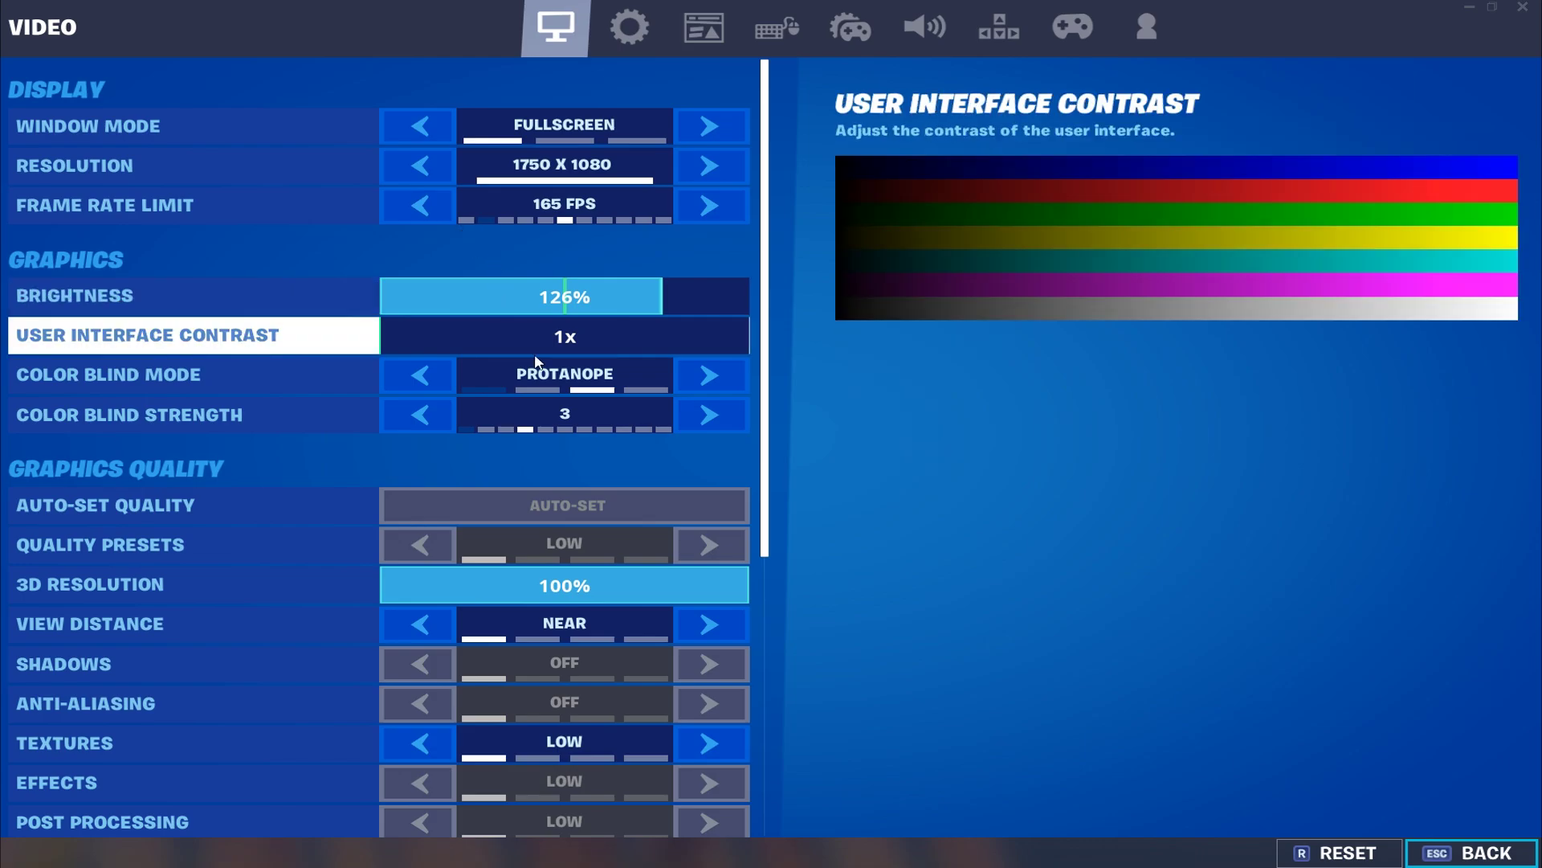
- Scroll through the Video settings to review the Graphics Quality and Advanced Graphics values
{"action": "scroll", "coordinate": [648, 260], "scroll_direction": "down", "scroll_amount": 4}
{"action": "scroll", "coordinate": [651, 267], "scroll_direction": "down", "scroll_amount": 1}
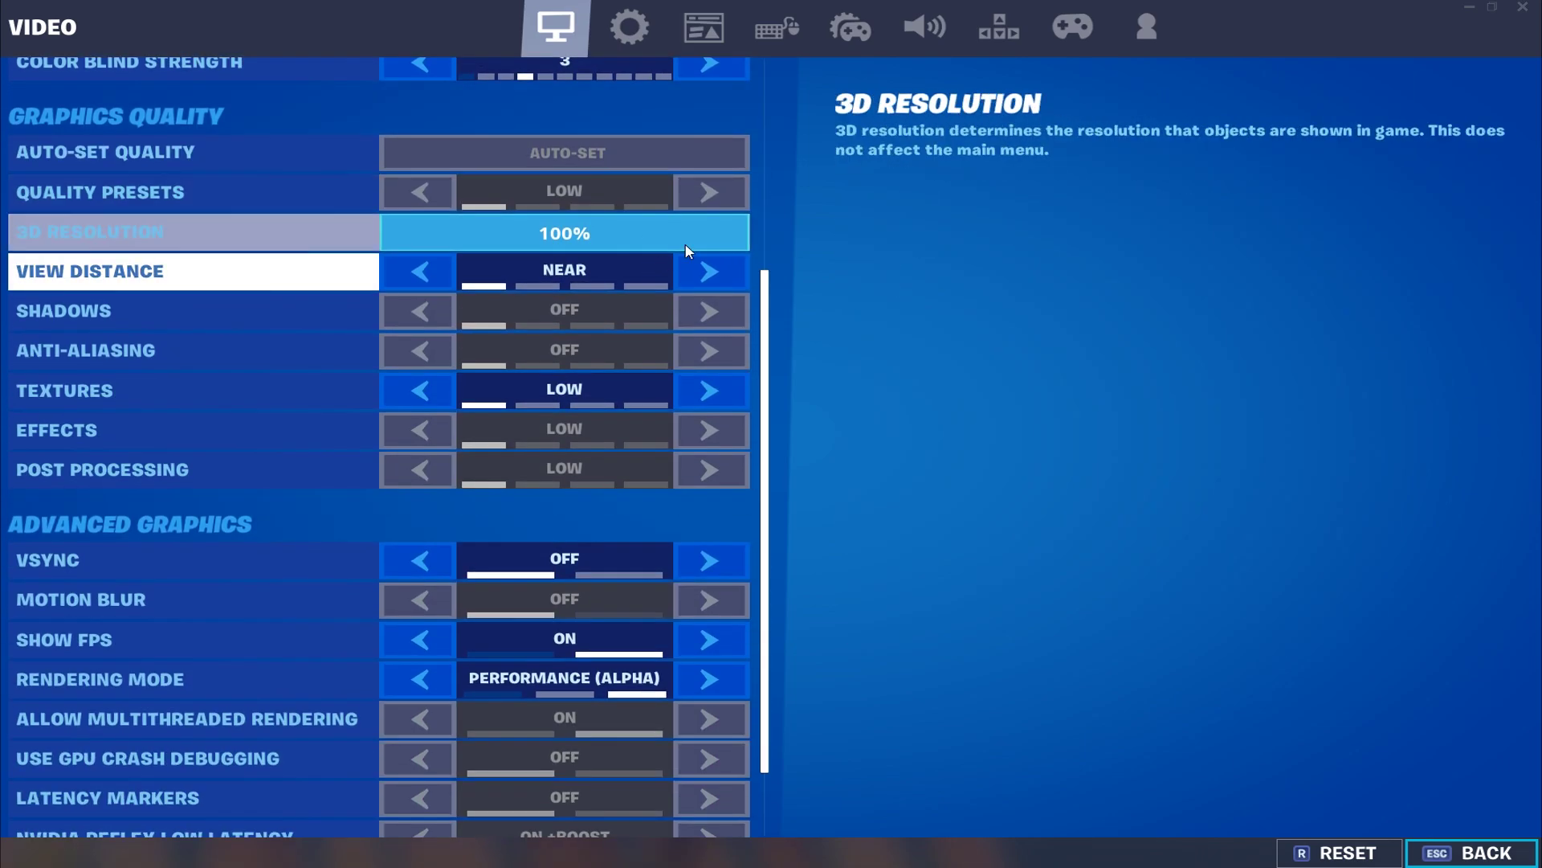
{"action": "scroll", "coordinate": [629, 327], "scroll_direction": "down", "scroll_amount": 2}
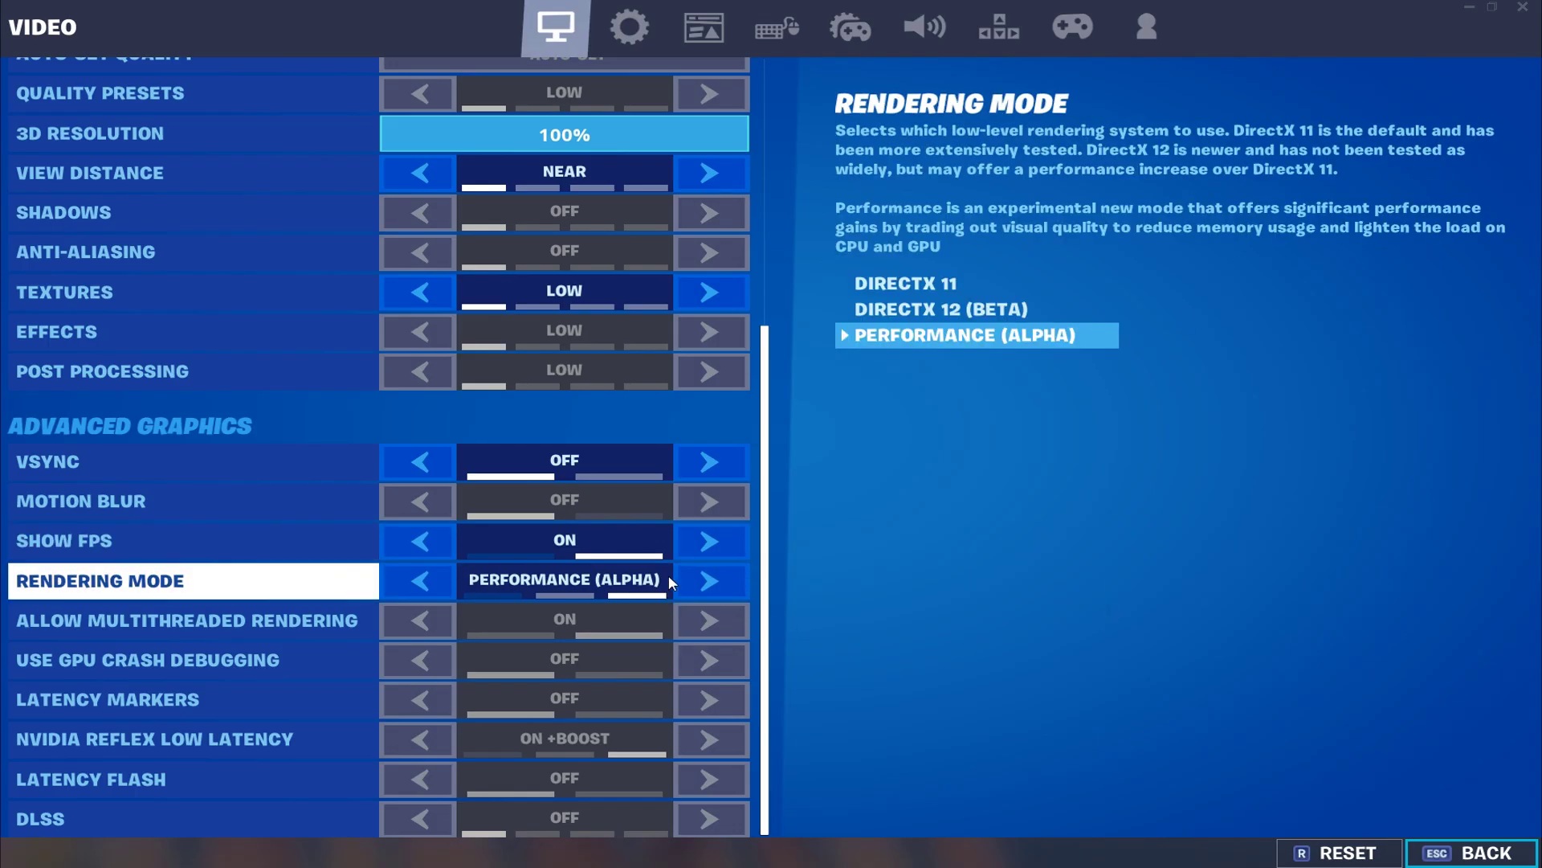
{"action": "scroll", "coordinate": [702, 591], "scroll_direction": "up", "scroll_amount": 1}
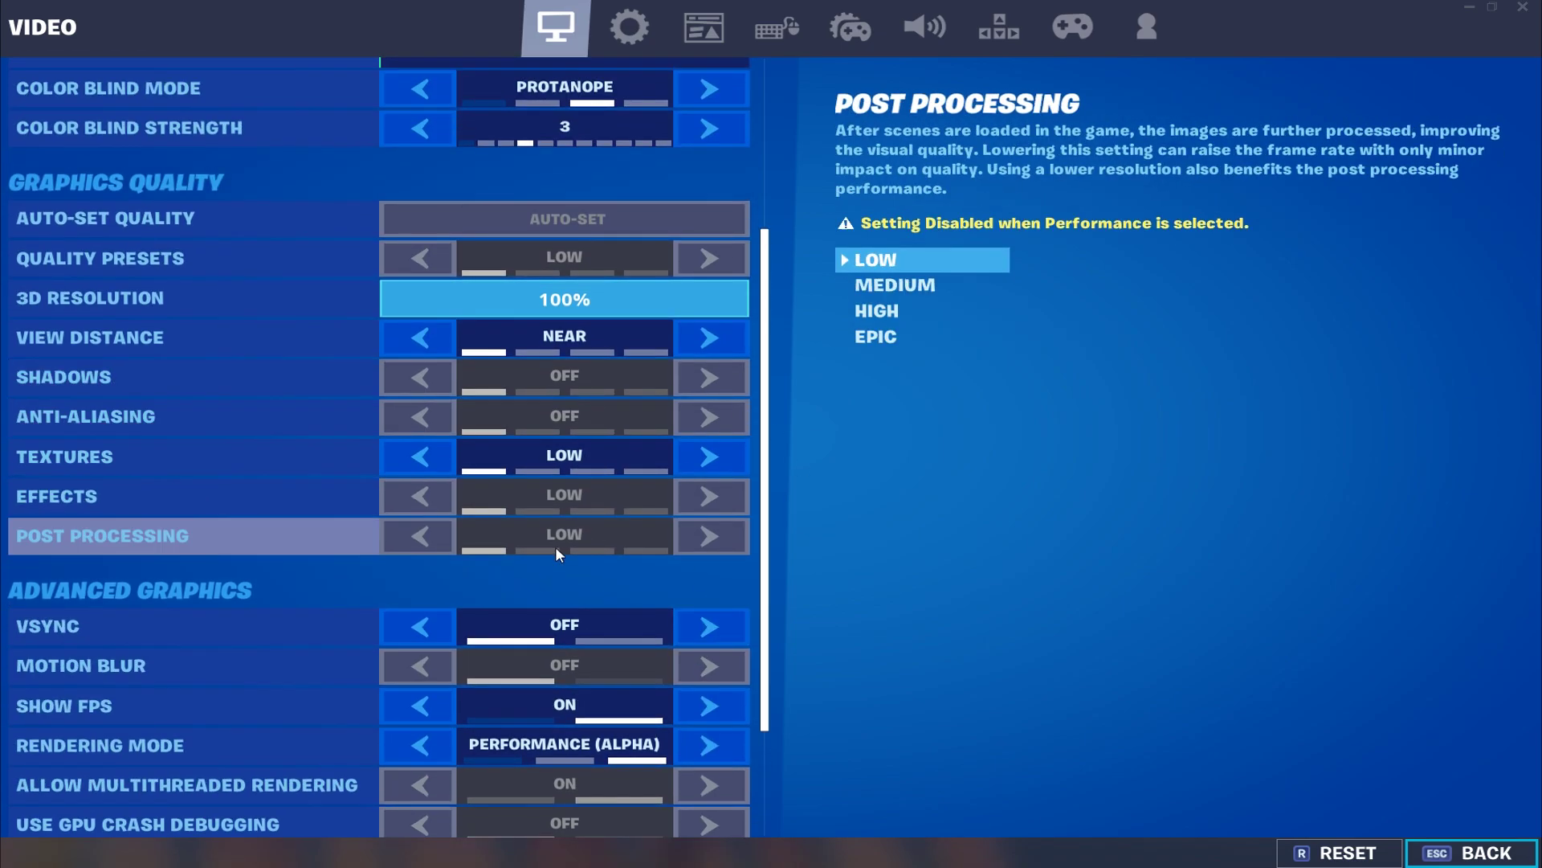
{"action": "scroll", "coordinate": [668, 527], "scroll_direction": "up", "scroll_amount": 1}
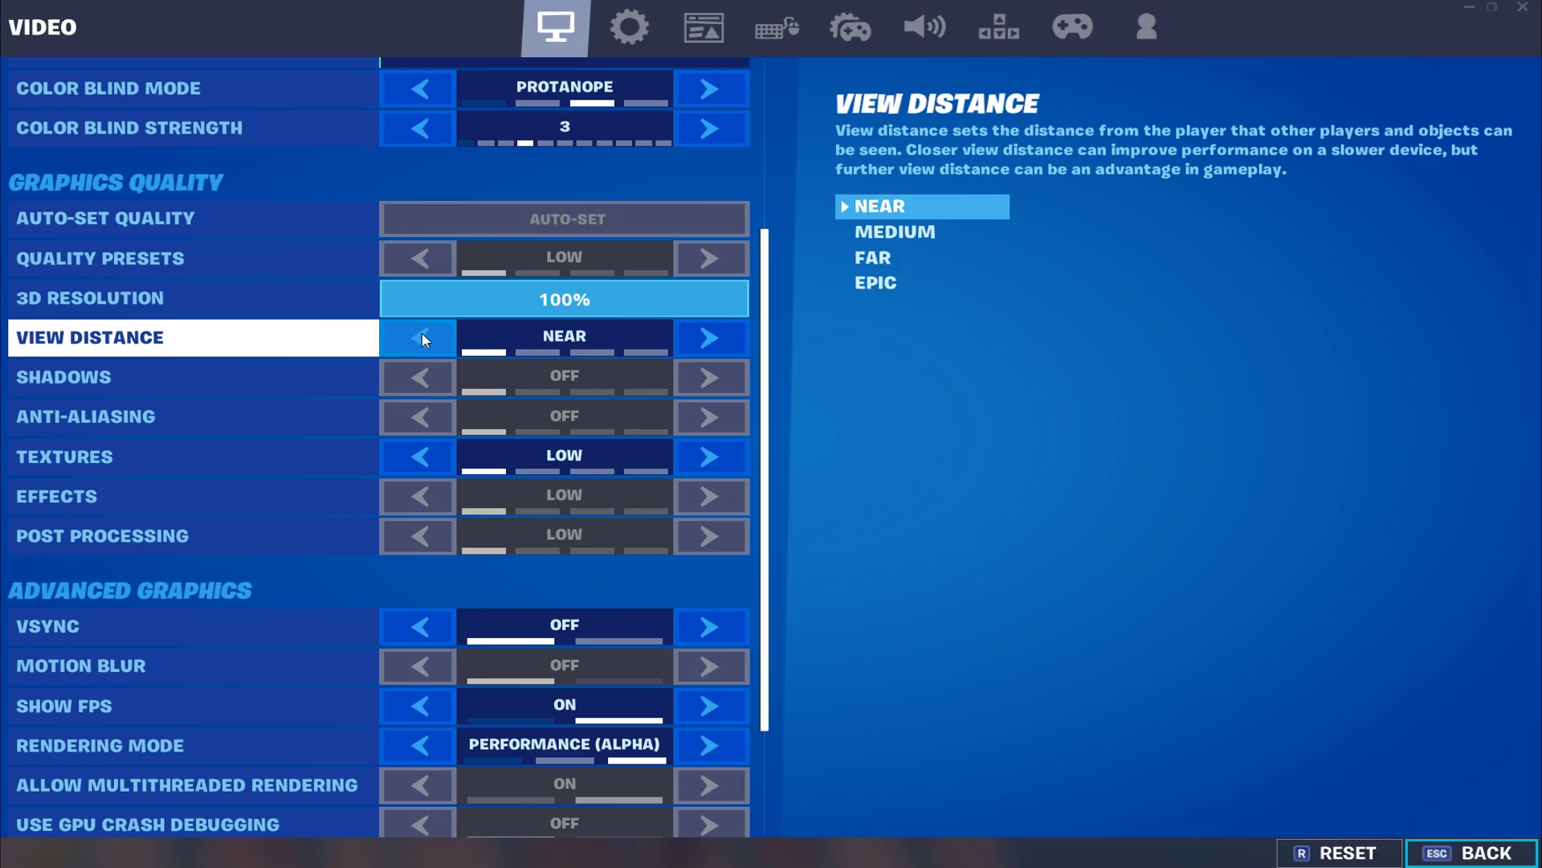
{"action": "scroll", "coordinate": [422, 333], "scroll_direction": "down", "scroll_amount": 1}
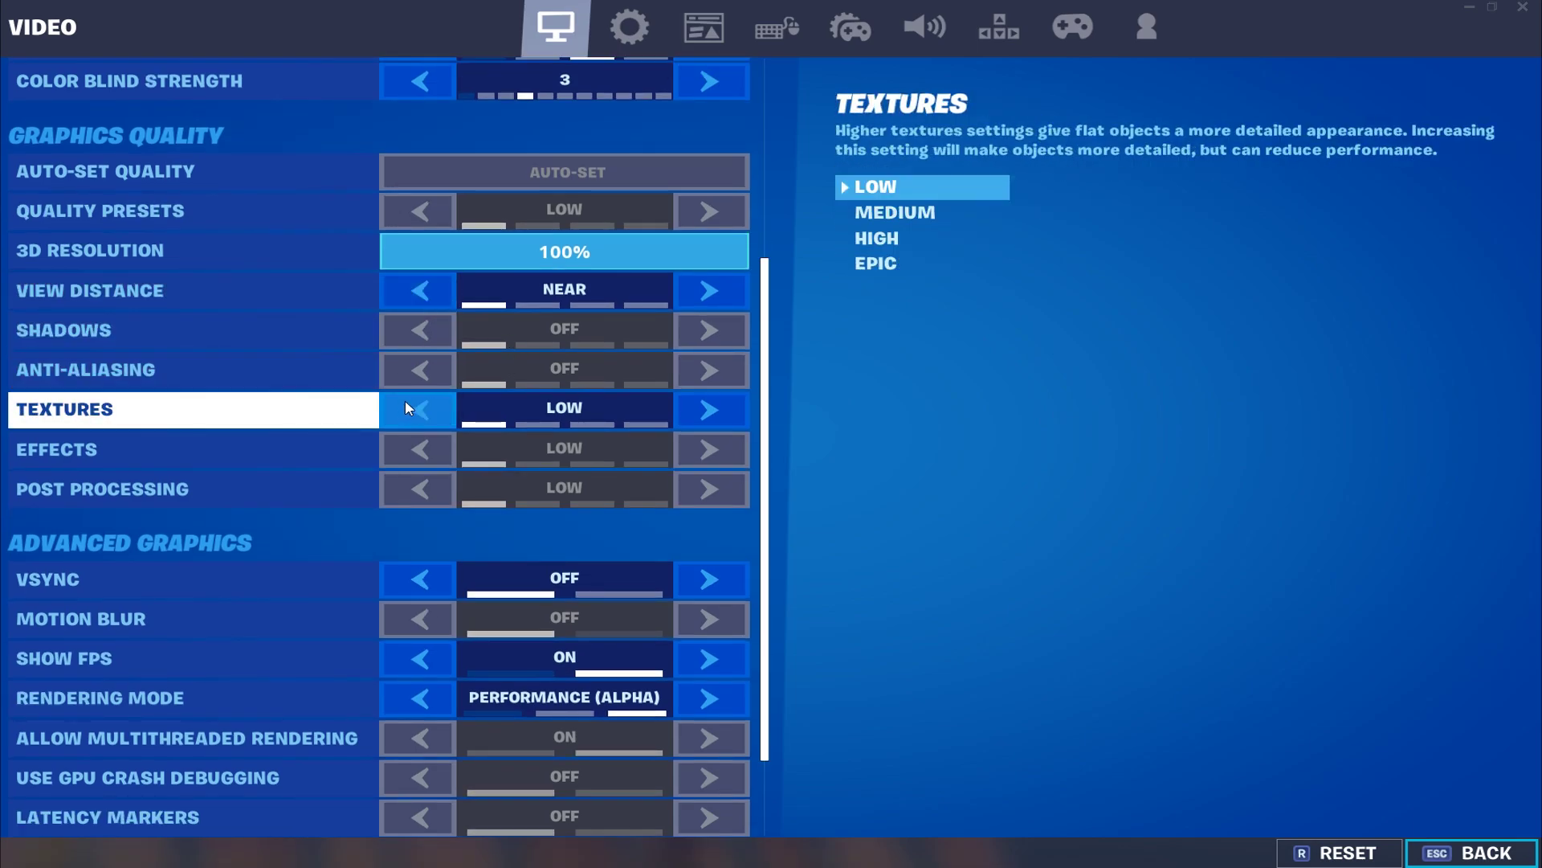
{"action": "scroll", "coordinate": [409, 402], "scroll_direction": "down", "scroll_amount": 2}
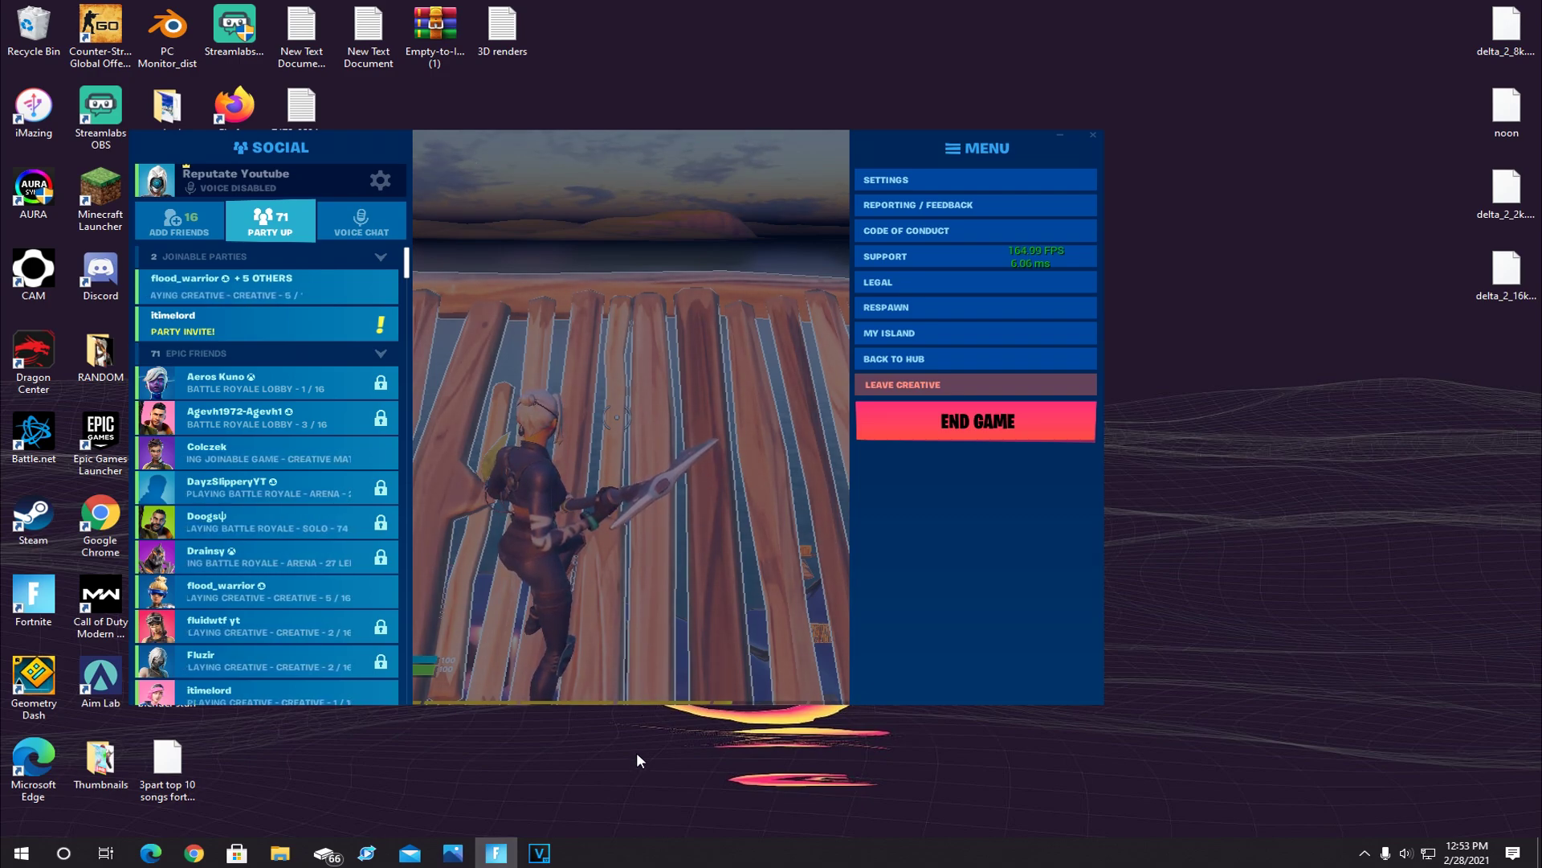
- Launch Task Manager by searching 'task mana' from the Start menu
{"action": "key", "text": "super"}
{"action": "type", "text": "task mana"}
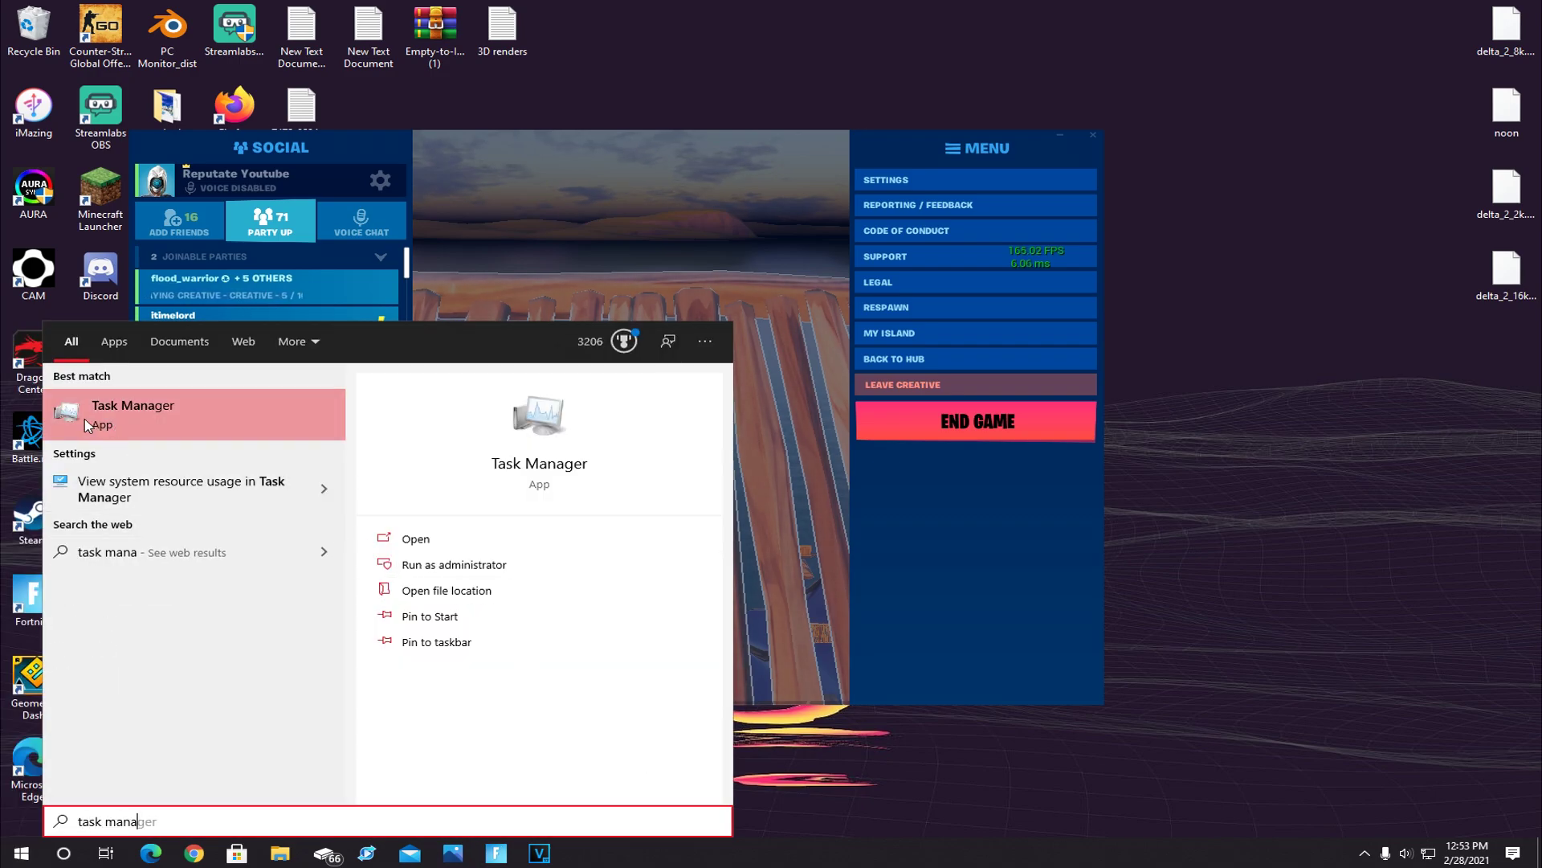
{"action": "left_click", "coordinate": [118, 420]}
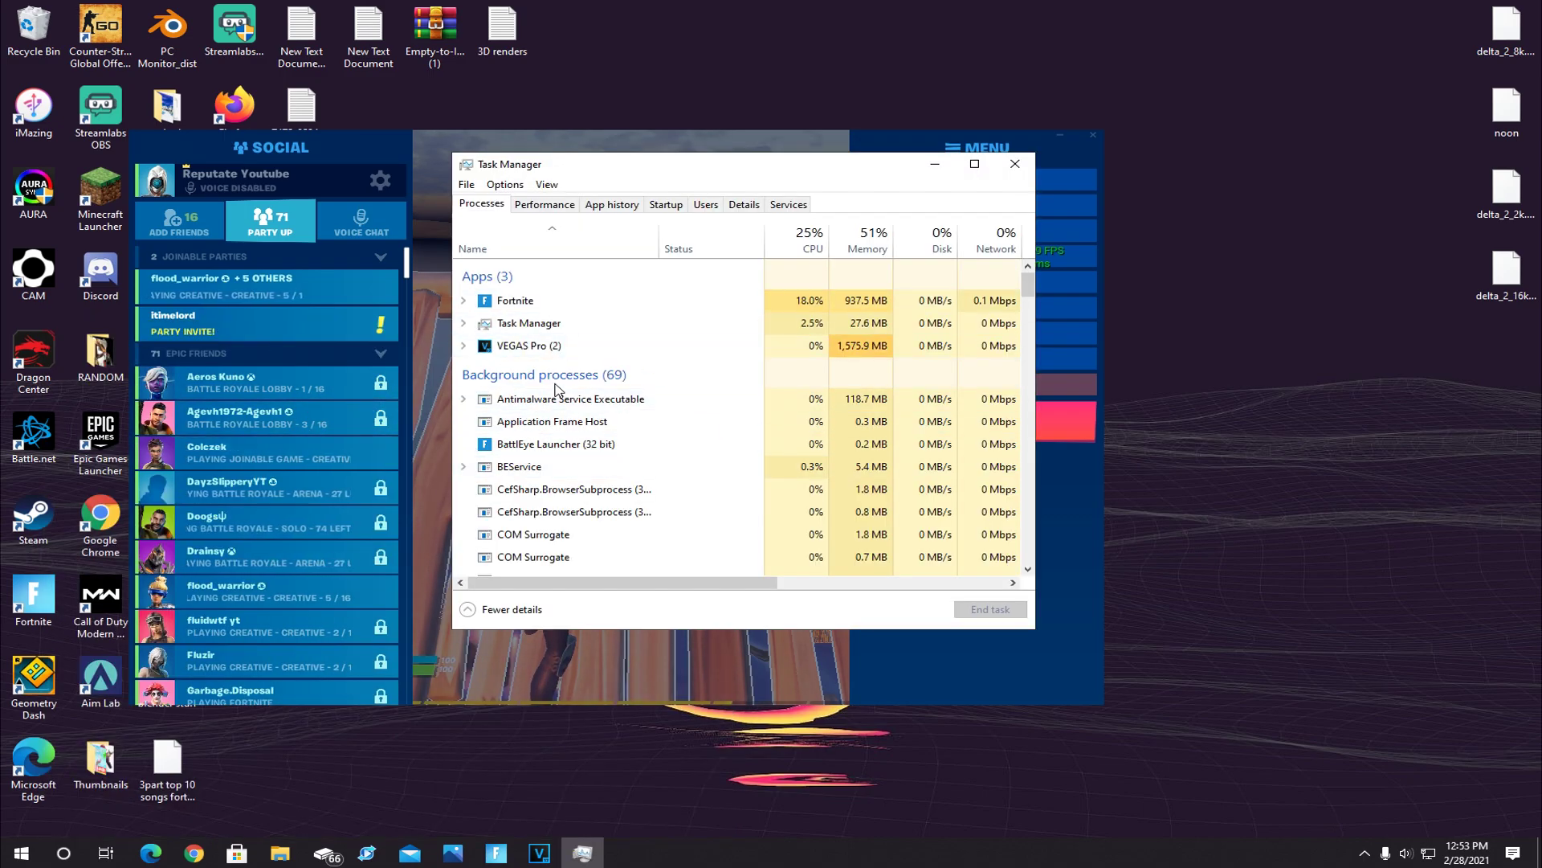
- Locate the Fortnite client in the Details tab and set its priority to High
{"action": "right_click", "coordinate": [549, 302]}
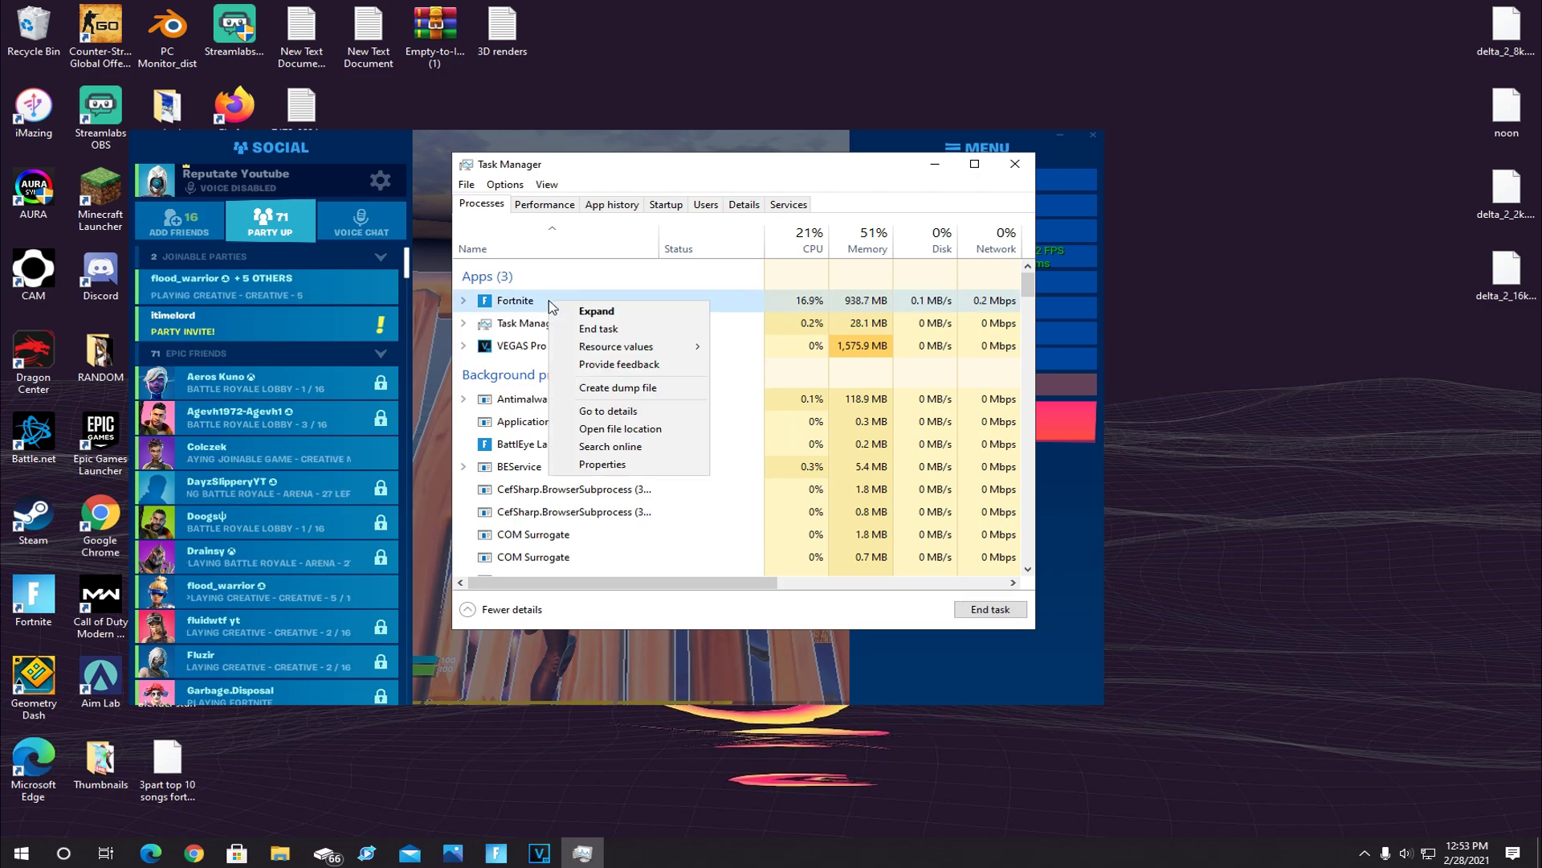
{"action": "left_click", "coordinate": [620, 412]}
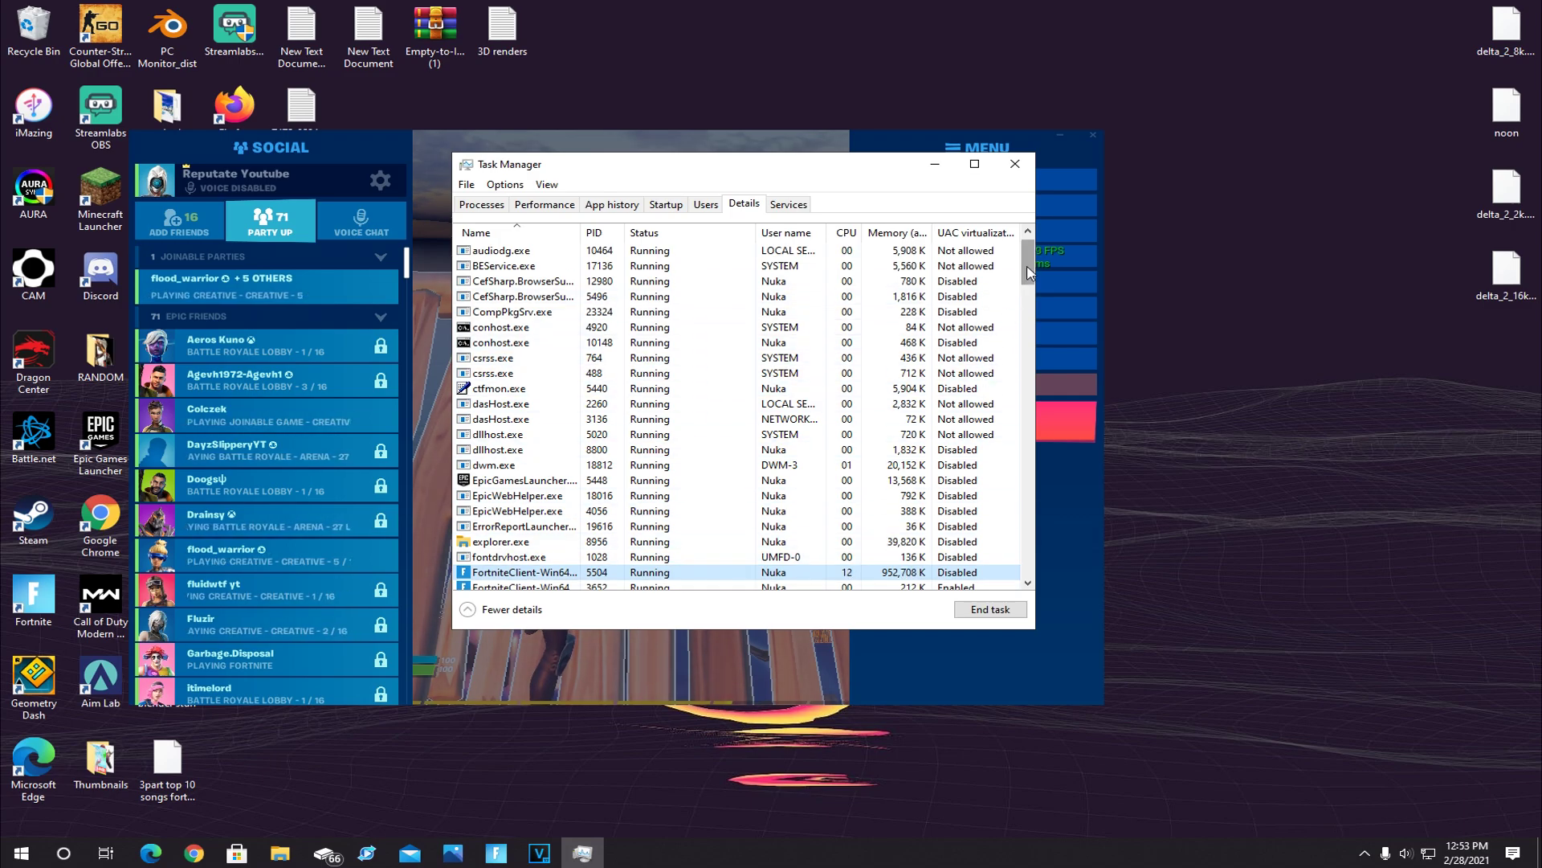
{"action": "left_click_drag", "start_coordinate": [1027, 262], "coordinate": [1031, 301]}
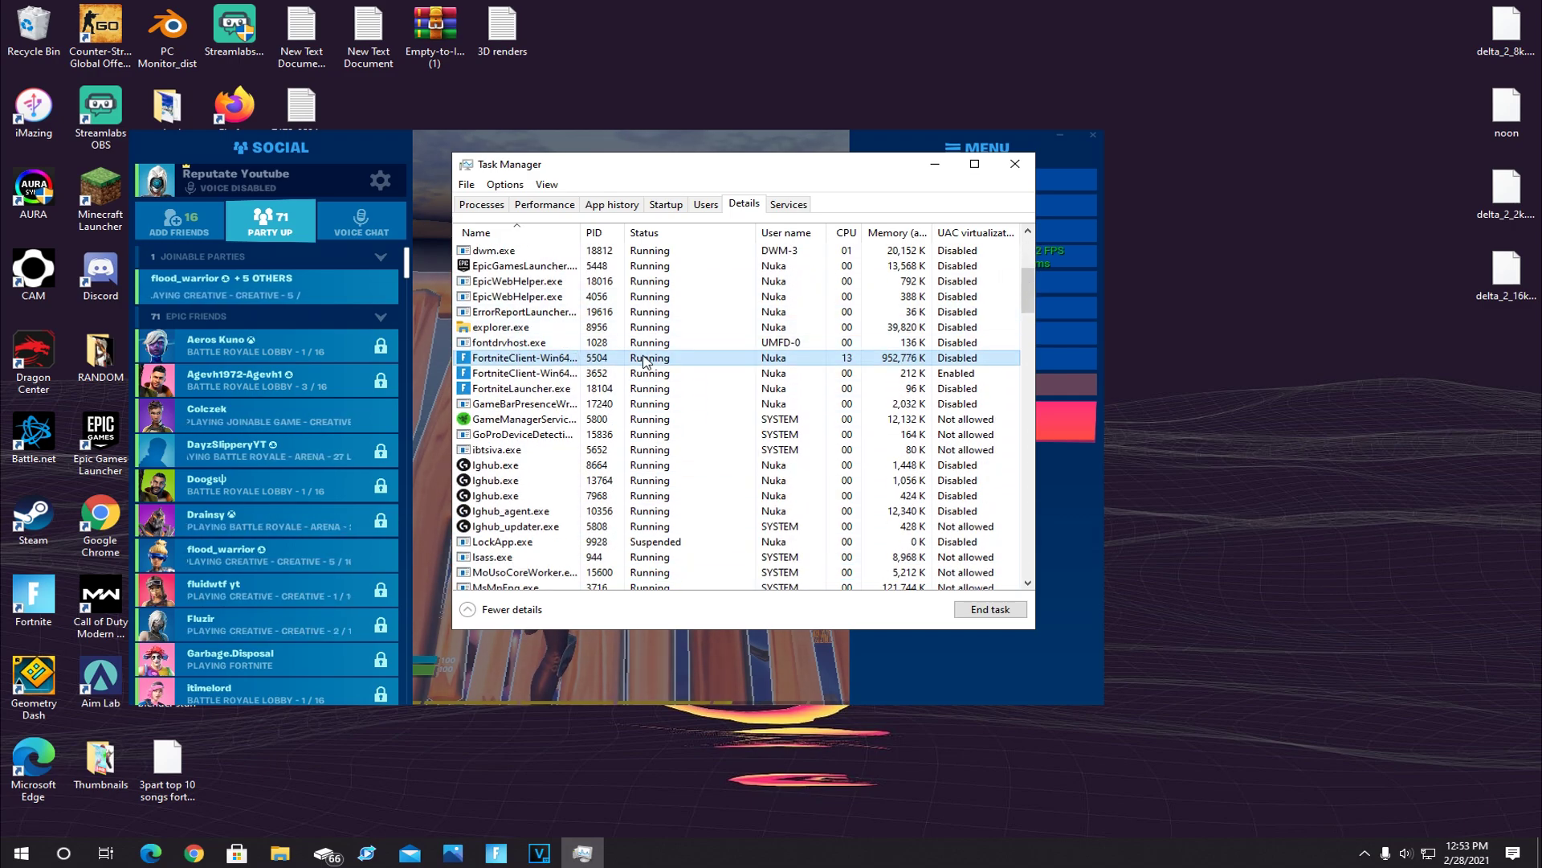
{"action": "right_click", "coordinate": [630, 365]}
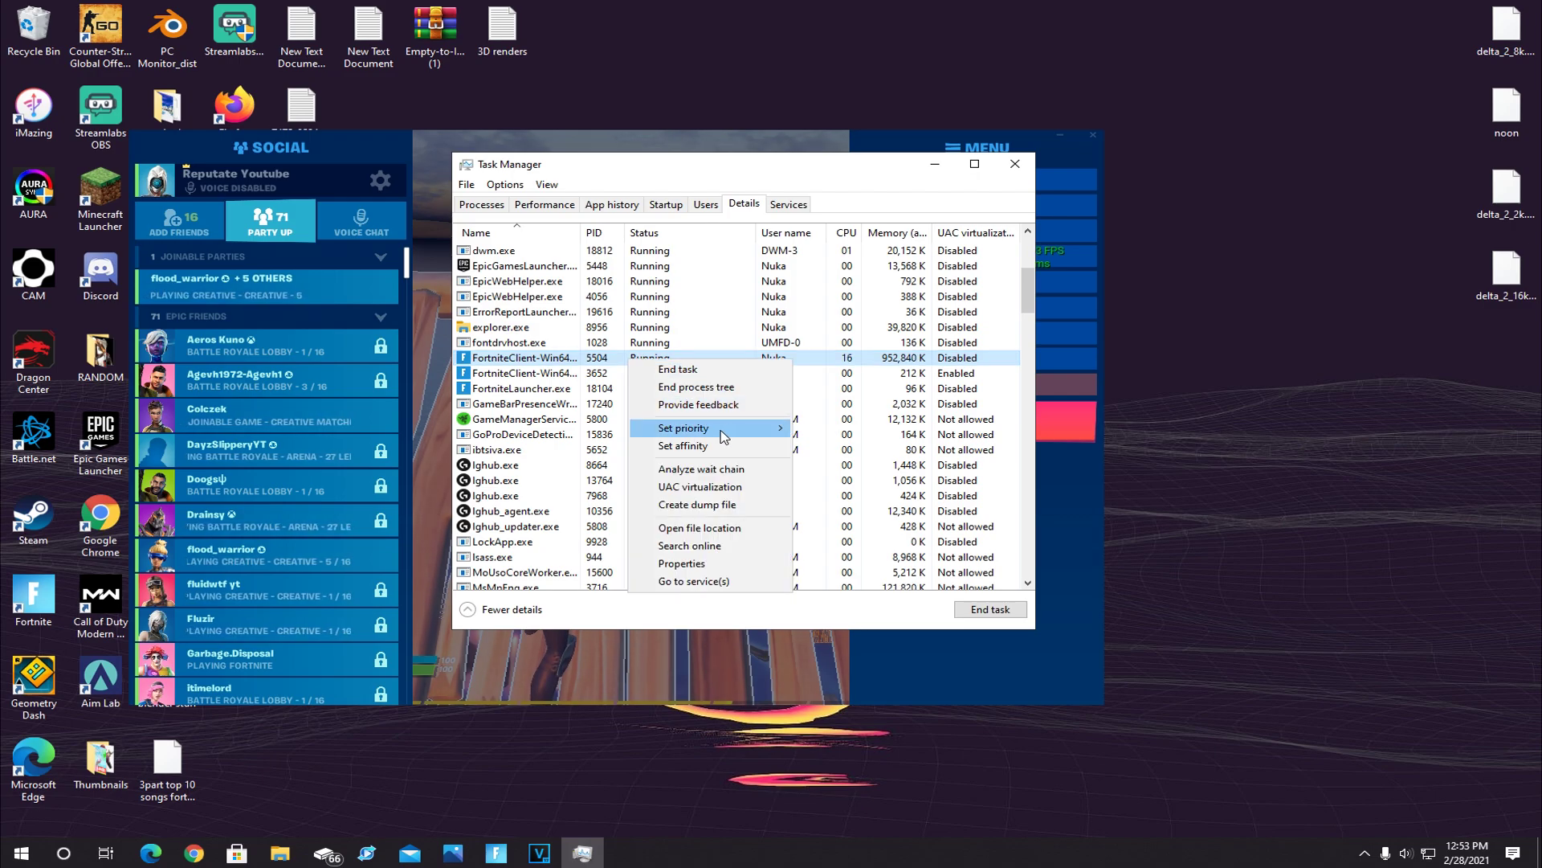
{"action": "mouse_move", "coordinate": [684, 434]}
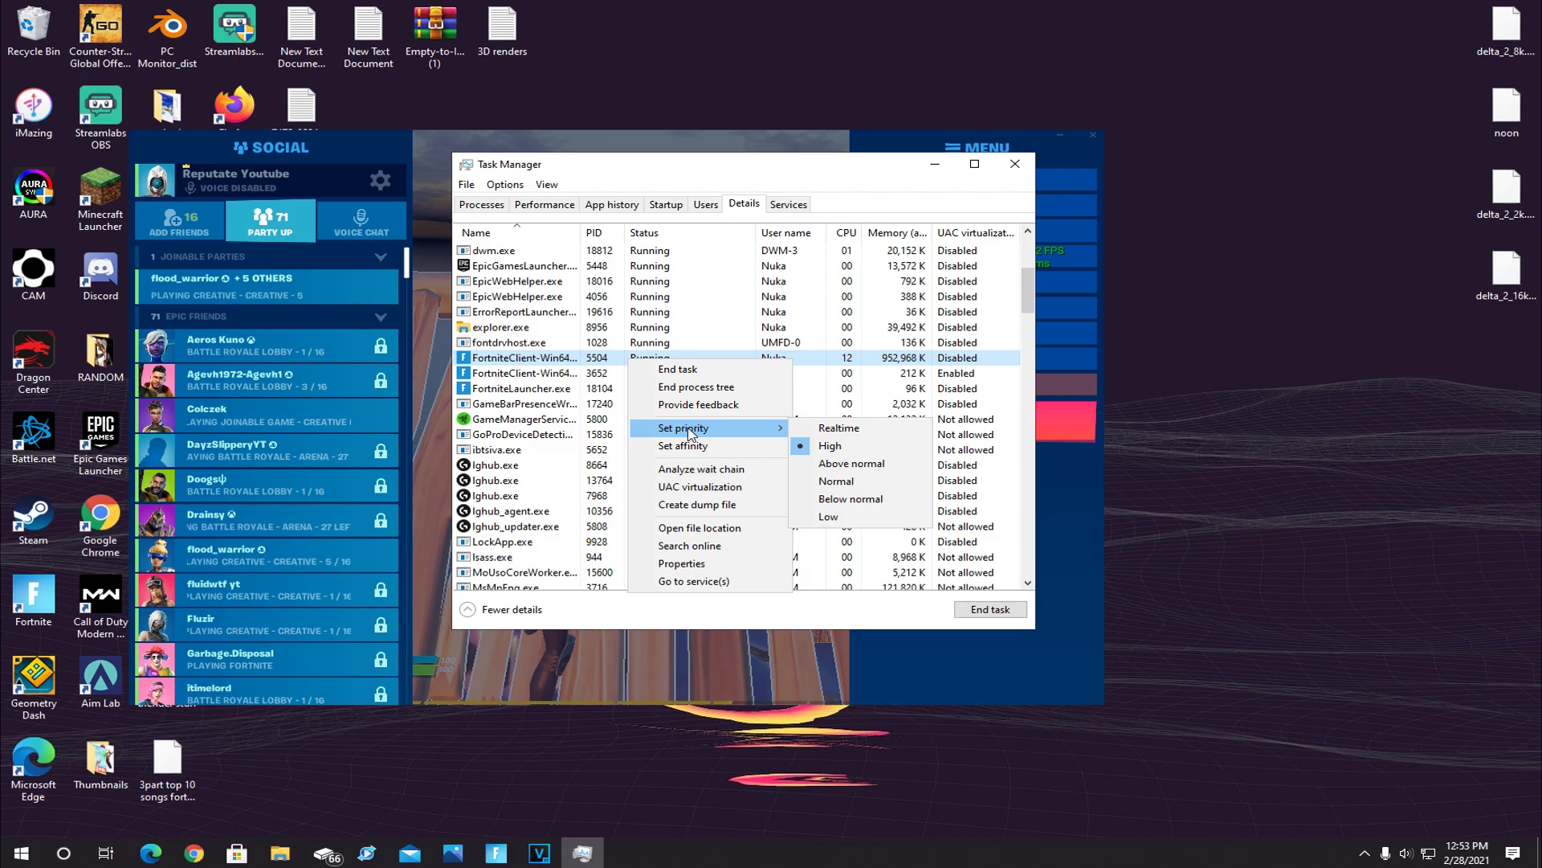
{"action": "left_click", "coordinate": [839, 450]}
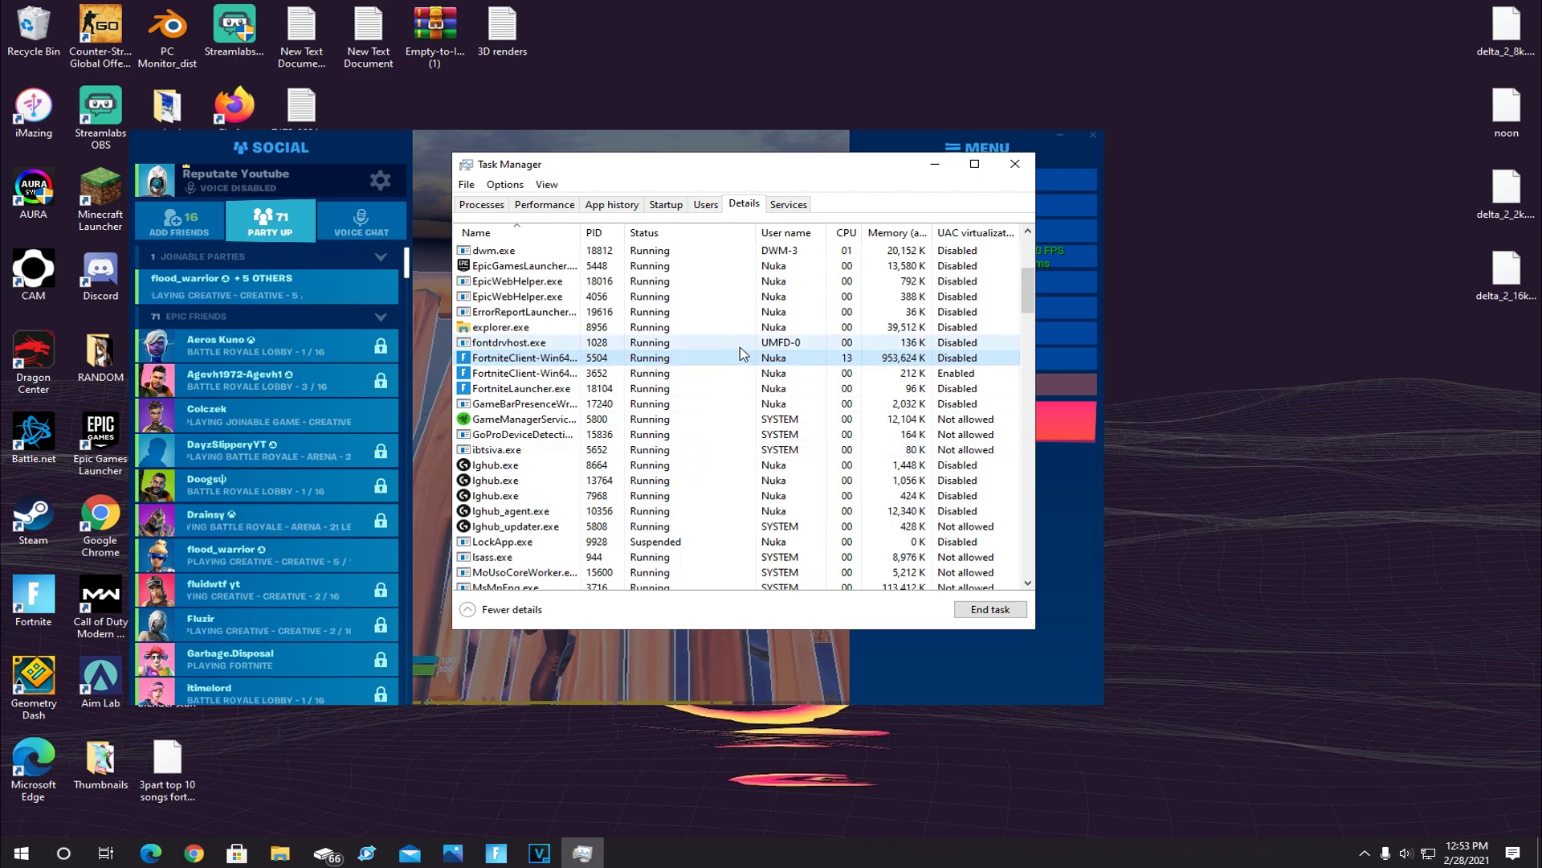